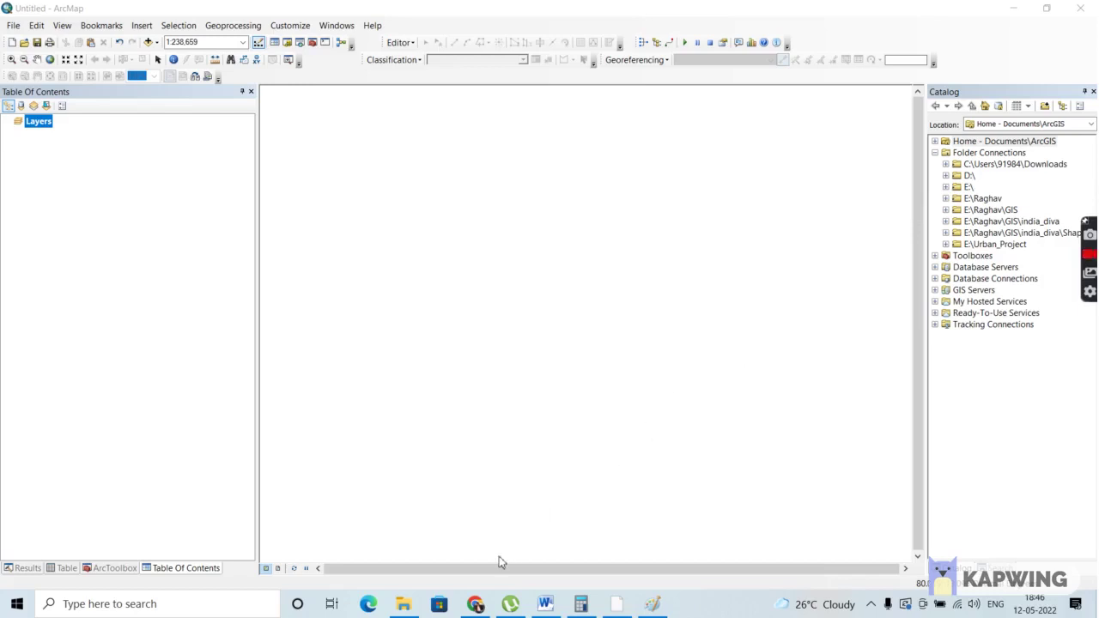
- Switch to Chrome, search Google for "SURVEY OF INDIA" and open the official Survey of India website
{"action": "left_click", "coordinate": [477, 604]}
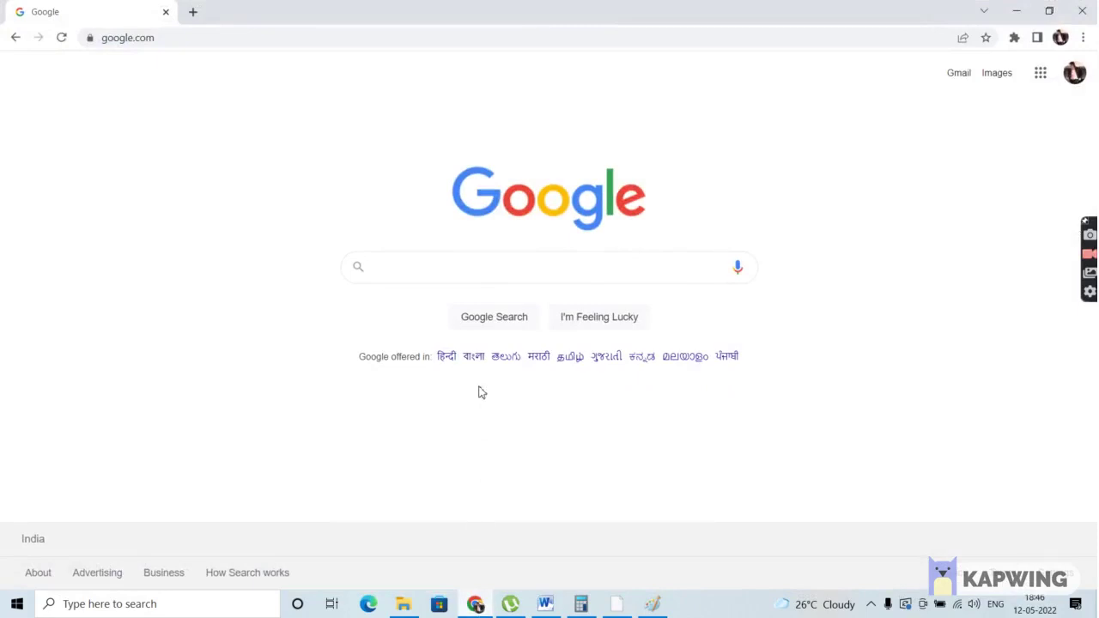
{"action": "left_click", "coordinate": [471, 265]}
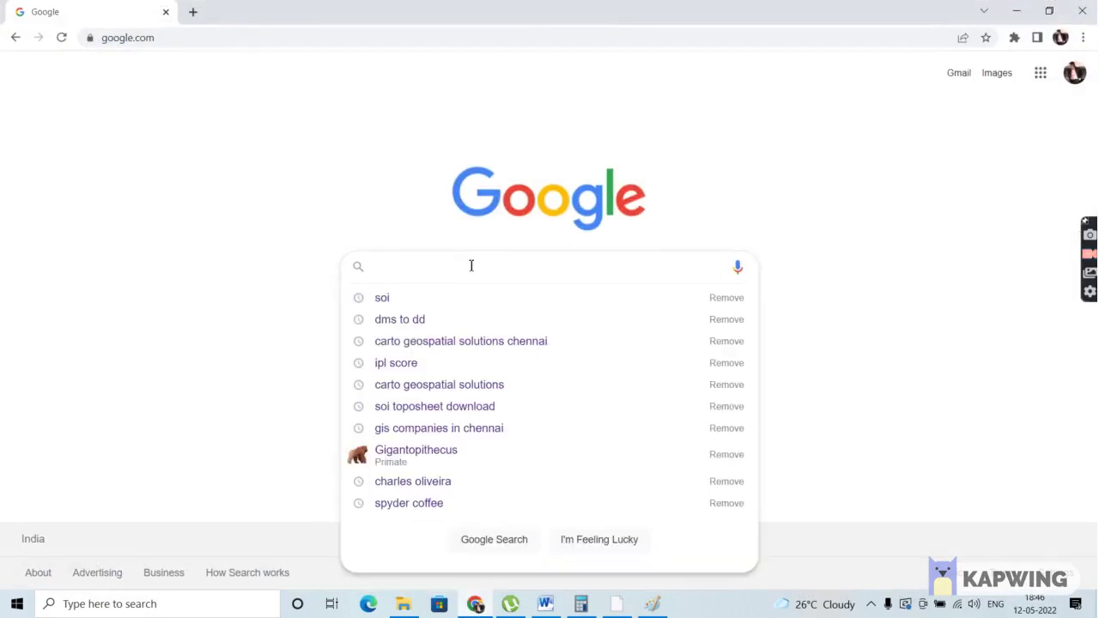
{"action": "type", "text": "SURVEY"}
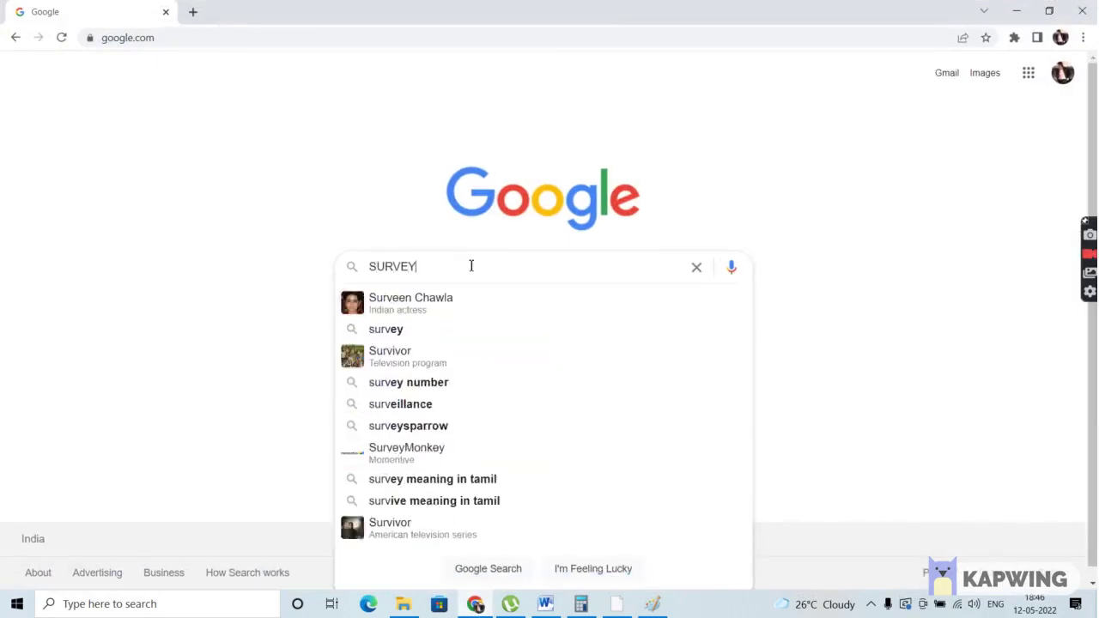
{"action": "type", "text": " OF INDIA"}
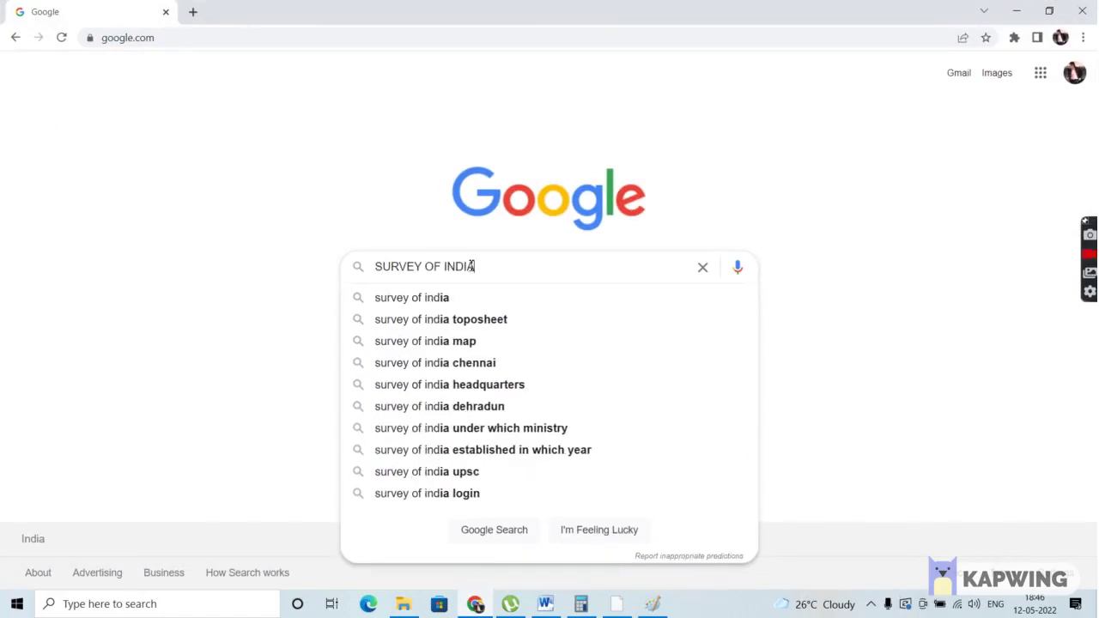
{"action": "key", "text": "Return"}
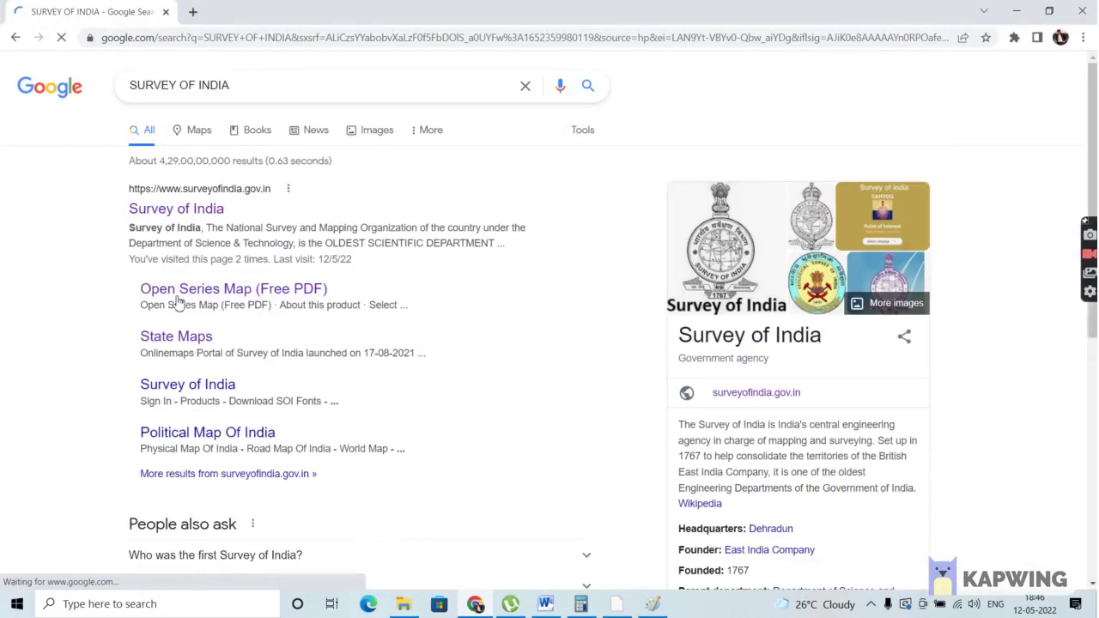
{"action": "left_click", "coordinate": [165, 212]}
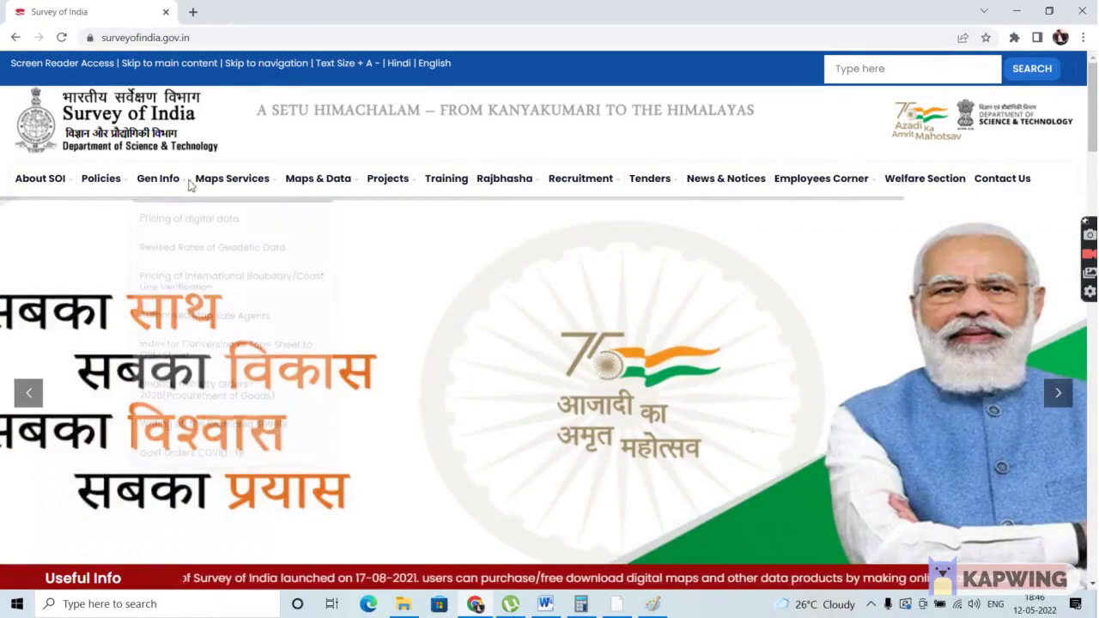
- Go to the Onlinemaps Portal (Free/Purchase) from the site's map services and open the Open Series Map (Free Pdf) product
{"action": "mouse_move", "coordinate": [216, 181]}
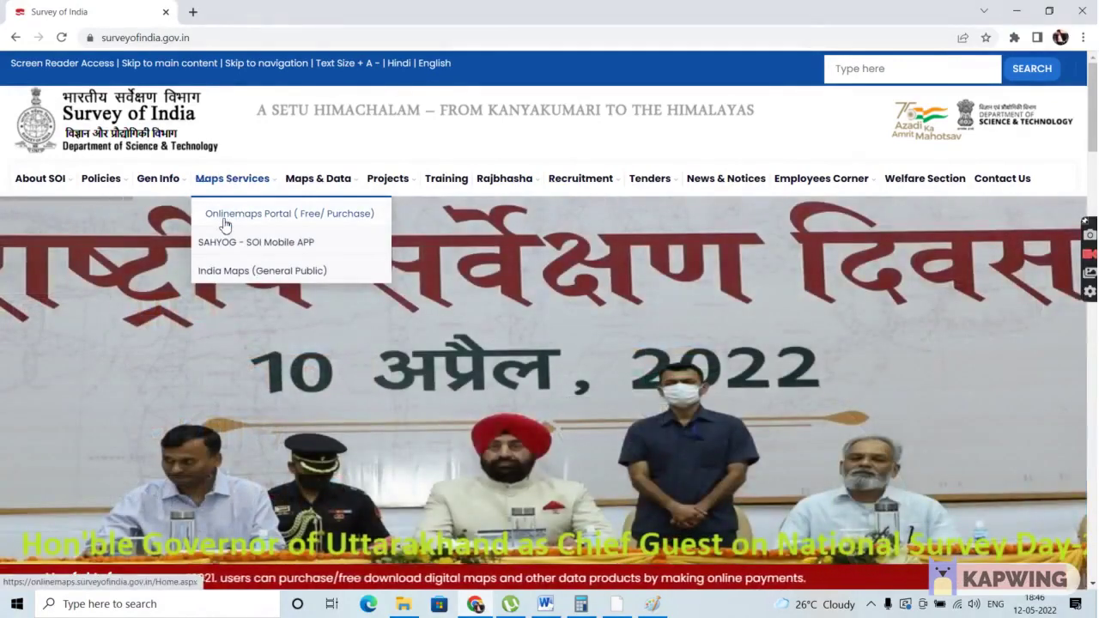
{"action": "left_click", "coordinate": [225, 215]}
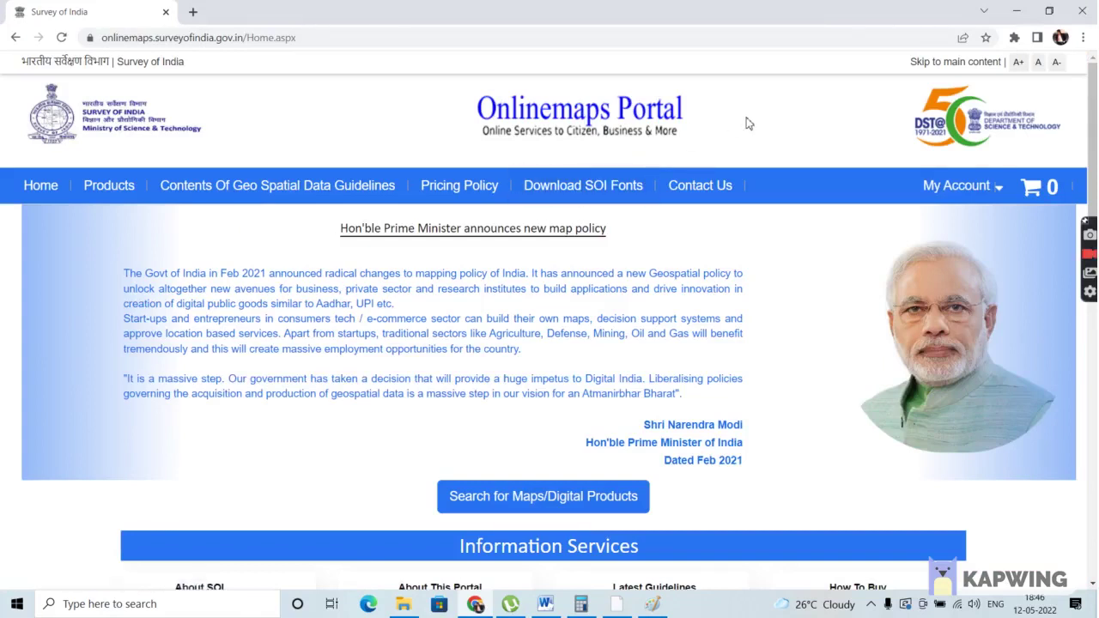
{"action": "mouse_move", "coordinate": [952, 187]}
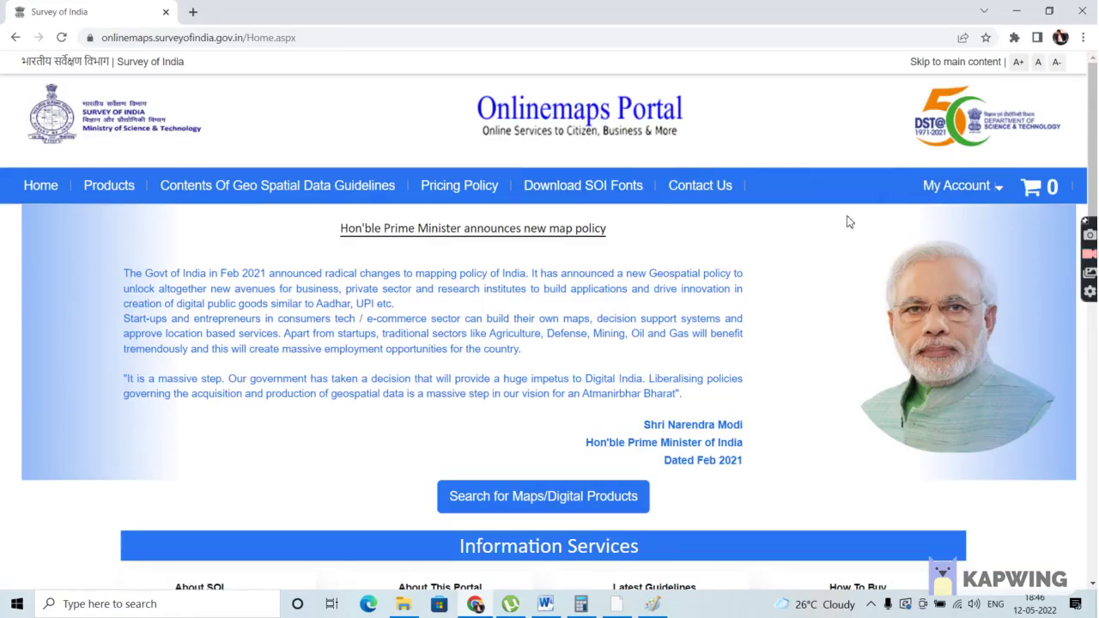
{"action": "scroll", "coordinate": [847, 221], "scroll_direction": "down", "scroll_amount": 2}
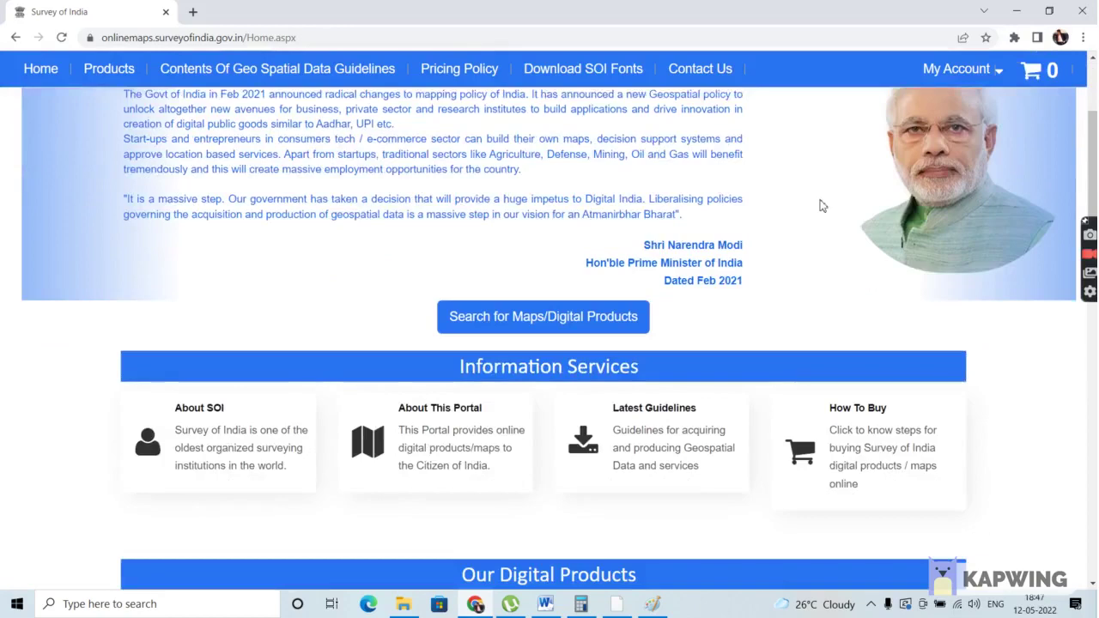
{"action": "scroll", "coordinate": [820, 206], "scroll_direction": "down", "scroll_amount": 2}
{"action": "scroll", "coordinate": [820, 205], "scroll_direction": "down", "scroll_amount": 2}
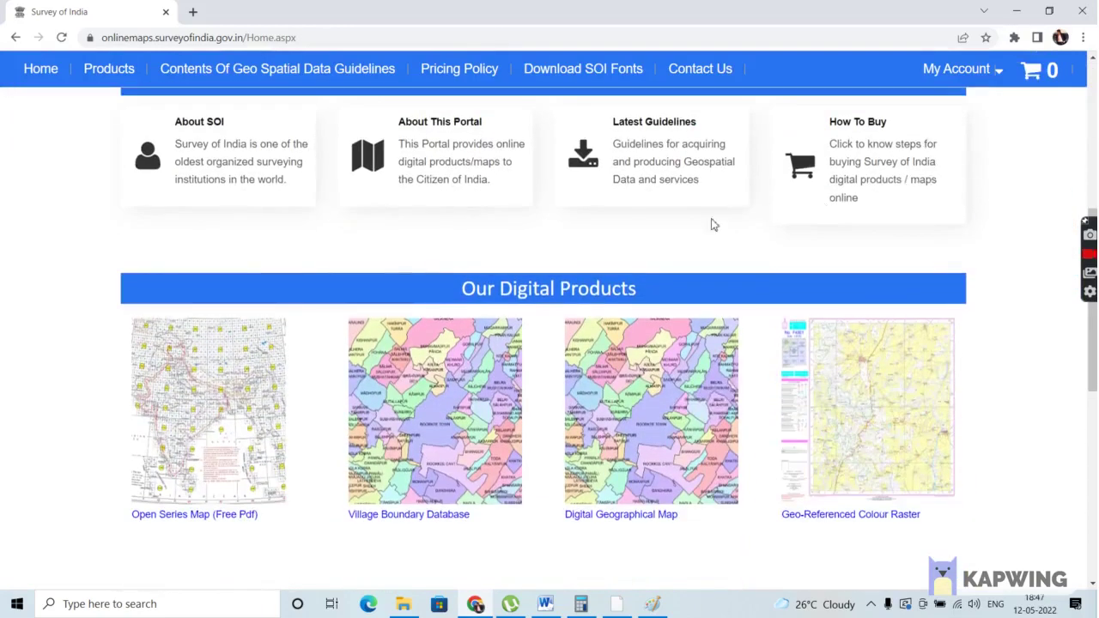
{"action": "scroll", "coordinate": [3, 331], "scroll_direction": "down", "scroll_amount": 3}
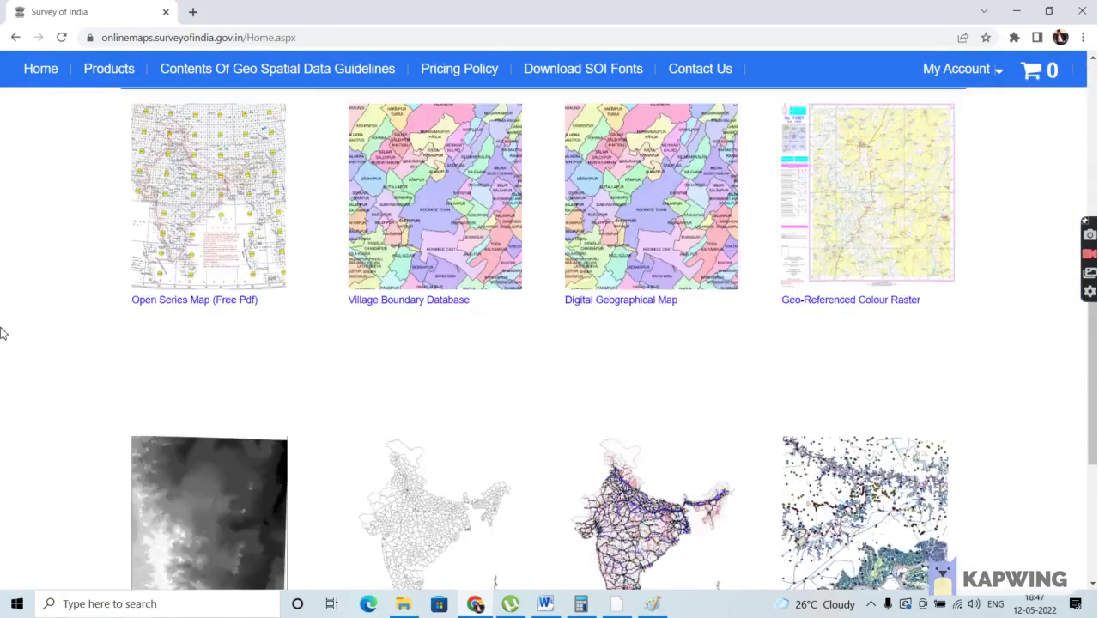
{"action": "scroll", "coordinate": [2, 333], "scroll_direction": "down", "scroll_amount": 1}
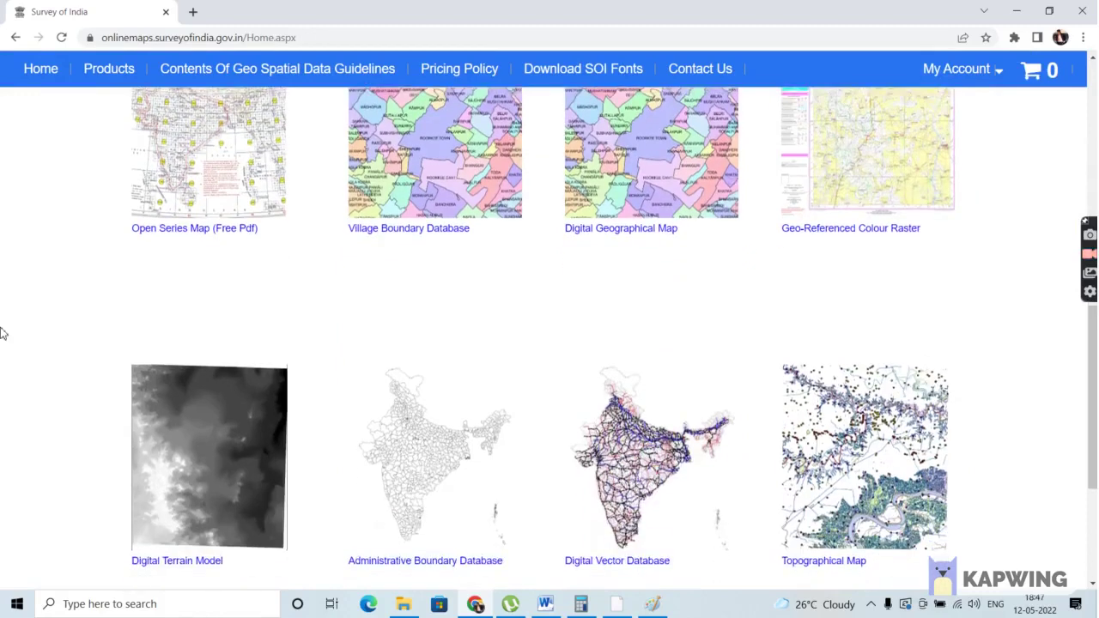
{"action": "scroll", "coordinate": [3, 333], "scroll_direction": "up", "scroll_amount": 3}
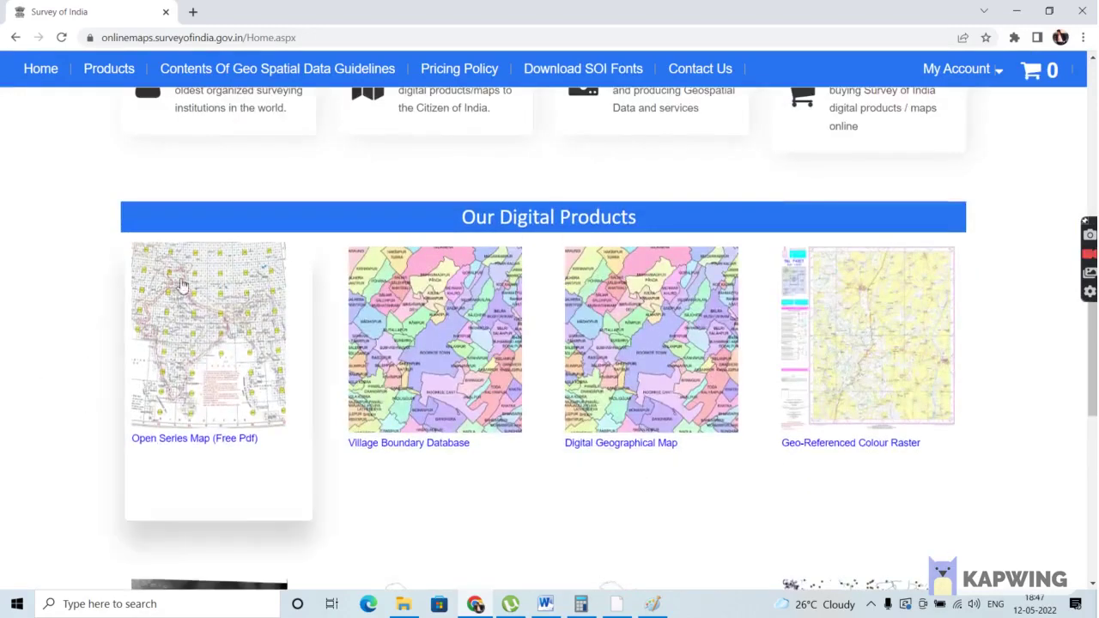
{"action": "left_click", "coordinate": [194, 369]}
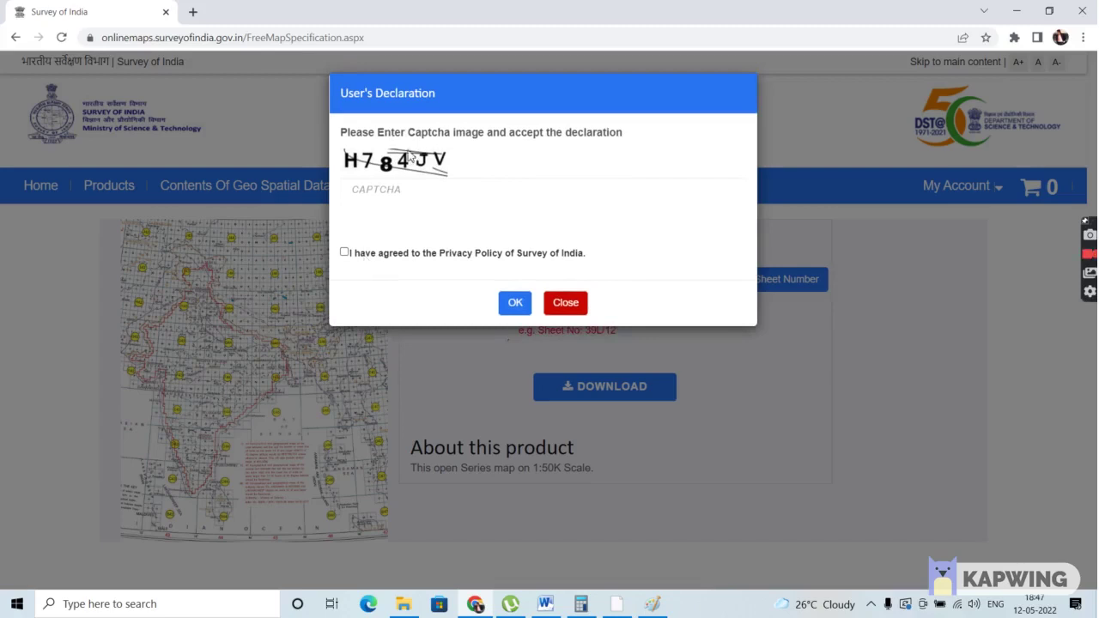
- Enter the captcha code, agree to the Privacy Policy and confirm the declaration to download sheet 66C/4
{"action": "left_click", "coordinate": [409, 189]}
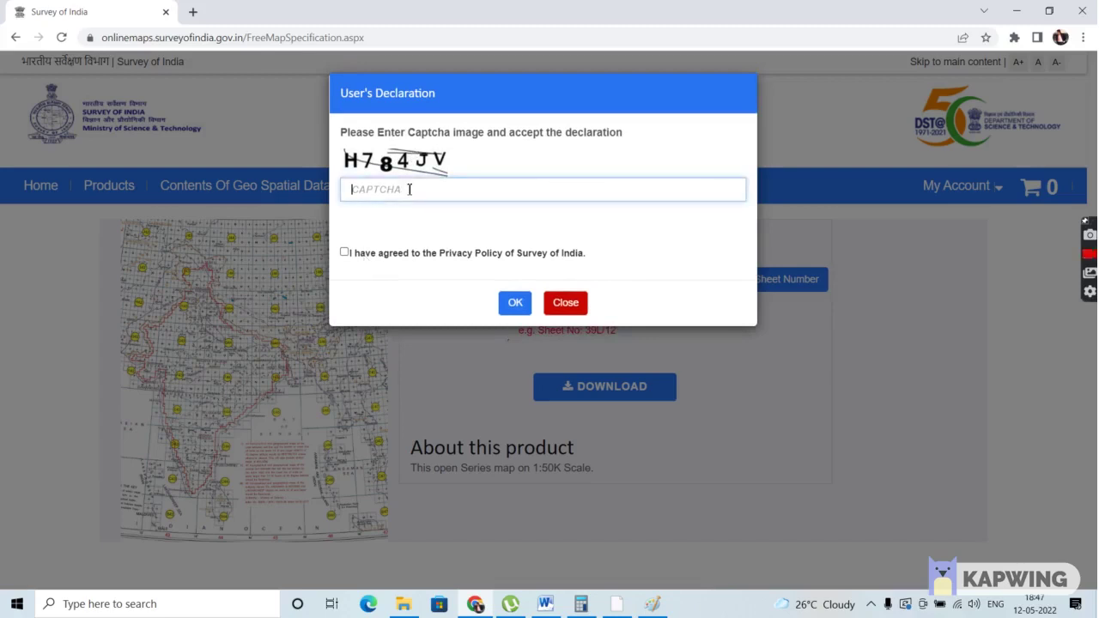
{"action": "type", "text": "H78"}
{"action": "key", "text": "BackSpace"}
{"action": "type", "text": "84JV"}
{"action": "left_click", "coordinate": [344, 255]}
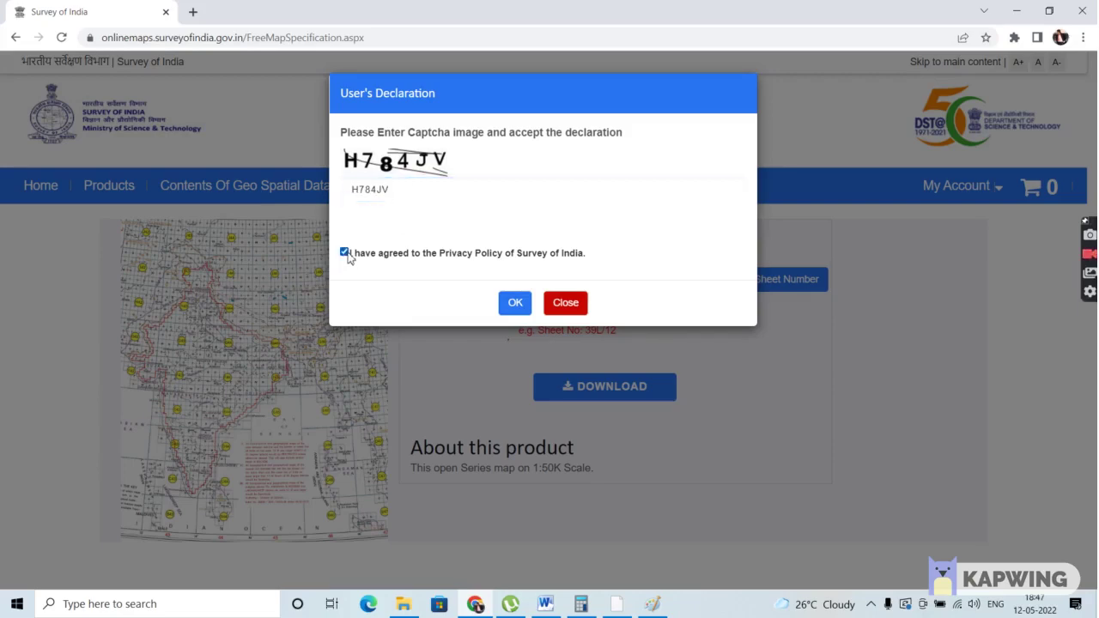
{"action": "left_click", "coordinate": [509, 308]}
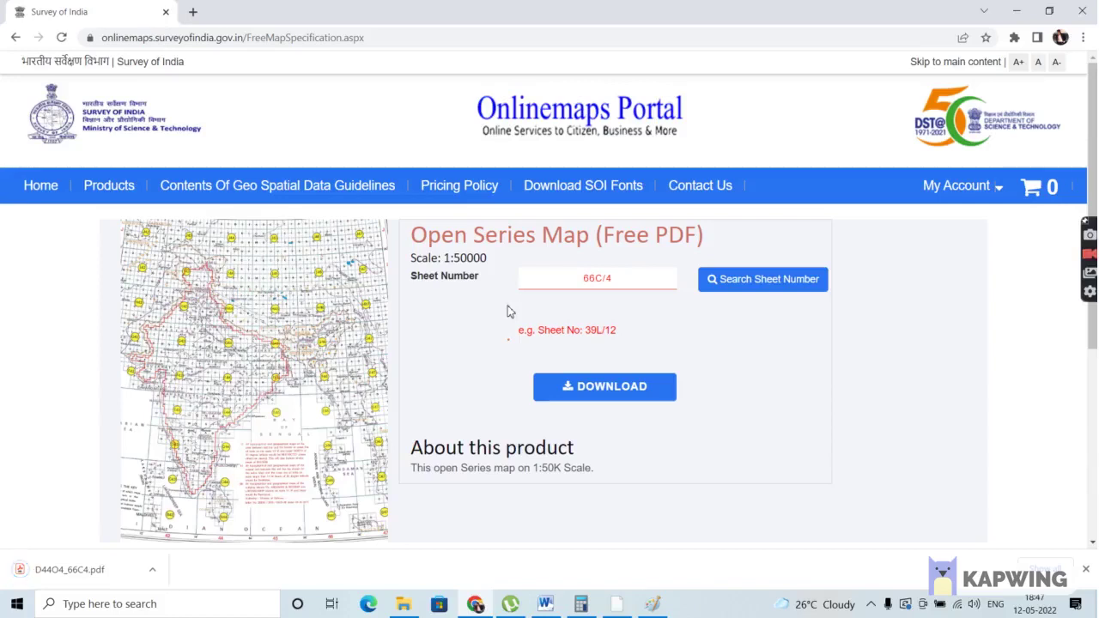
- Search the sheet numbers for ANDHRA PRADESH state, ANANTHAPUR district, and select sheet 57A/16
{"action": "left_click", "coordinate": [752, 286]}
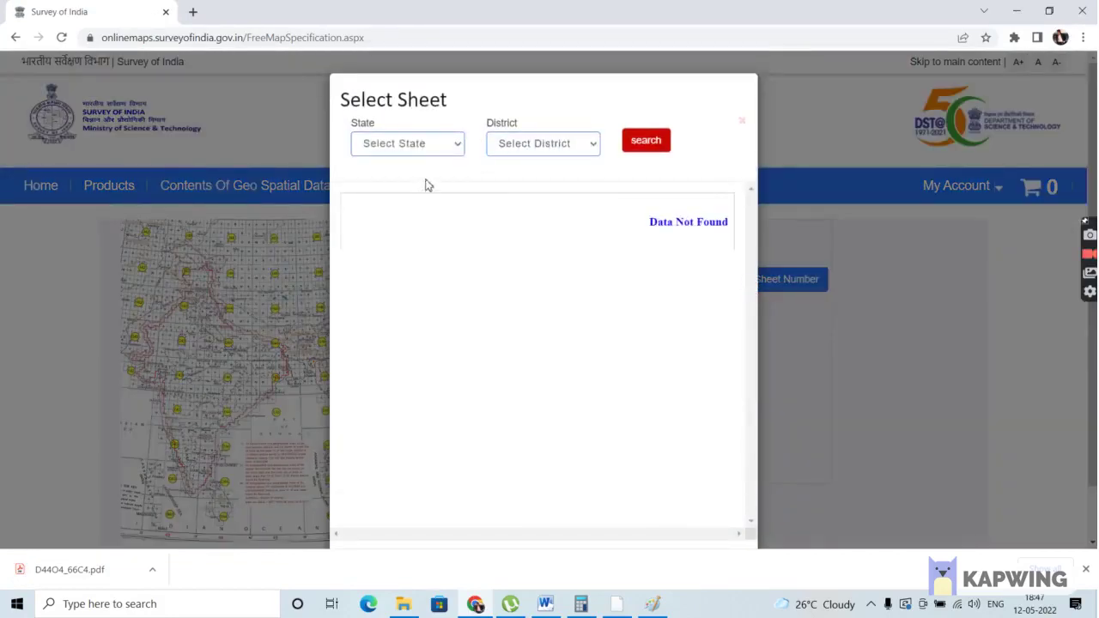
{"action": "left_click", "coordinate": [456, 148]}
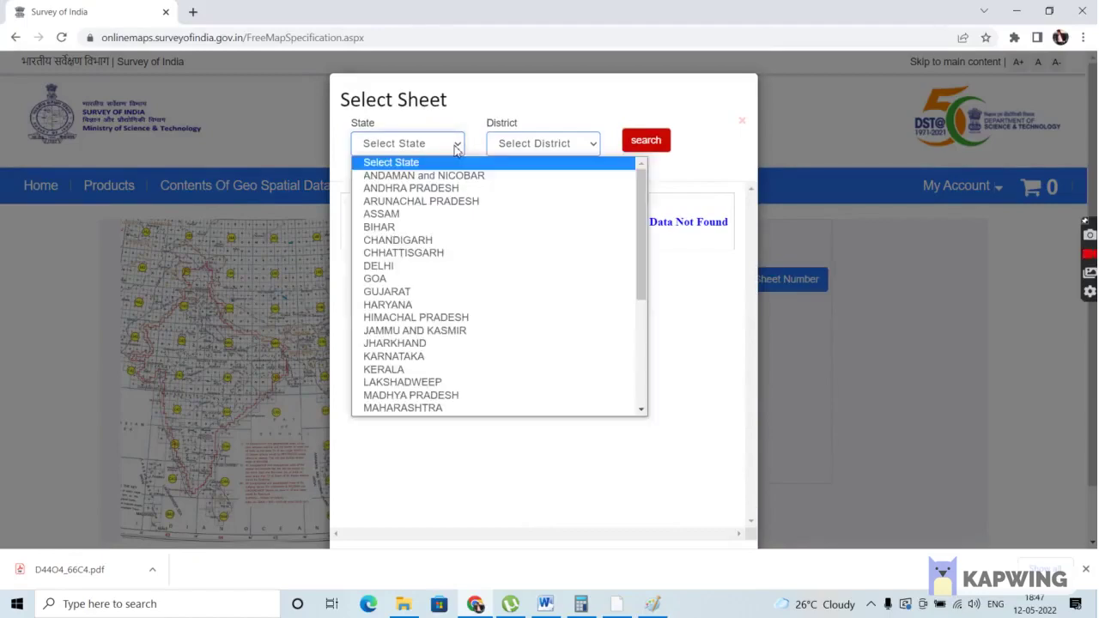
{"action": "left_click", "coordinate": [445, 189]}
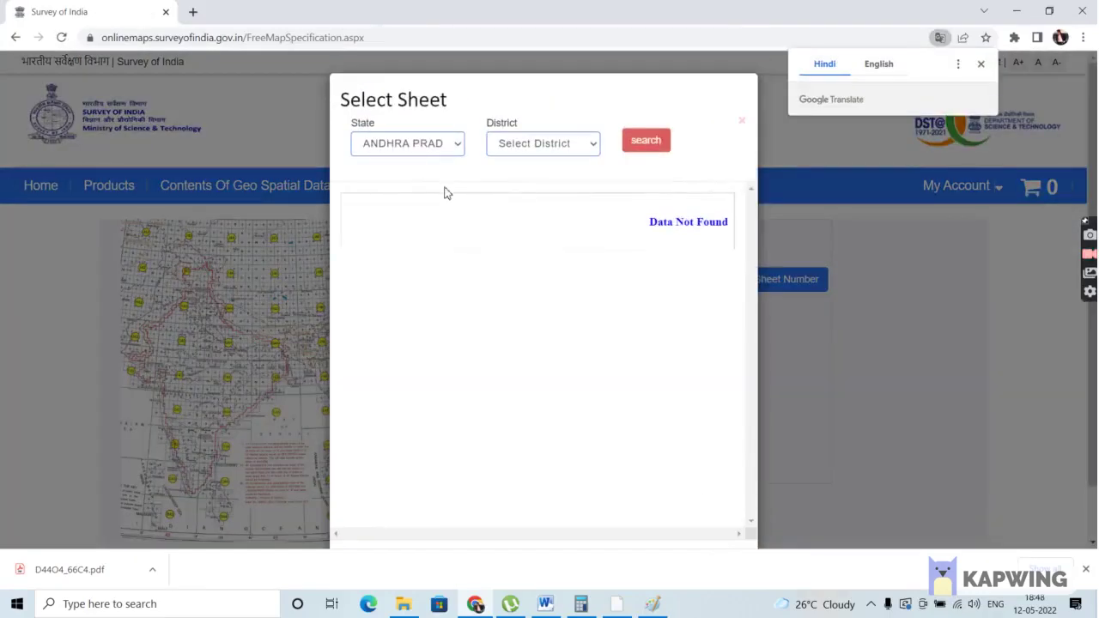
{"action": "left_click", "coordinate": [581, 149]}
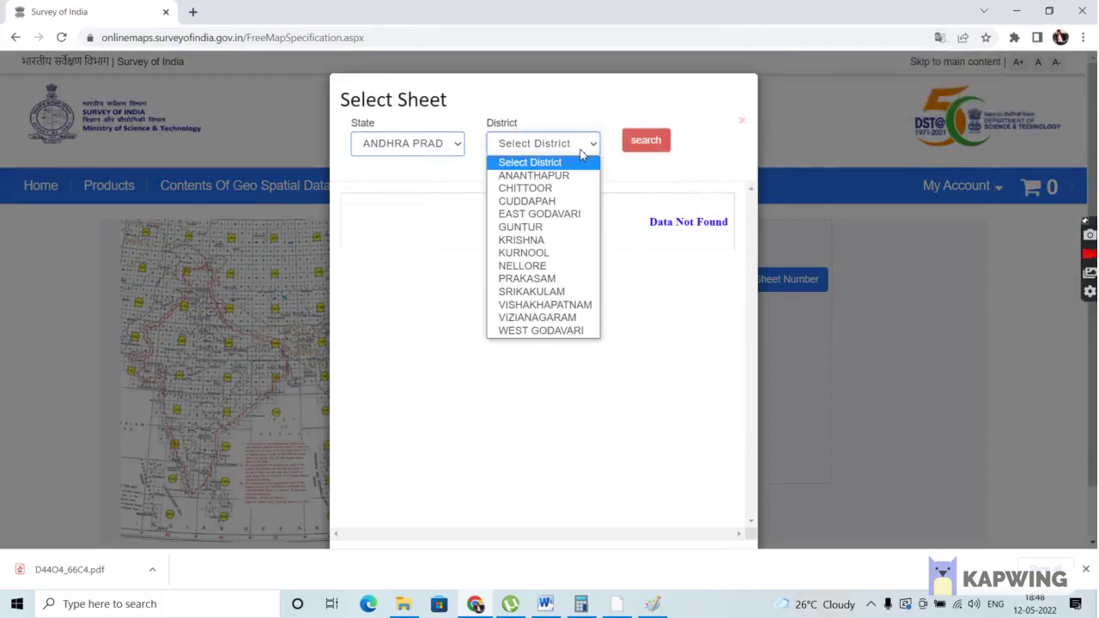
{"action": "left_click", "coordinate": [565, 176]}
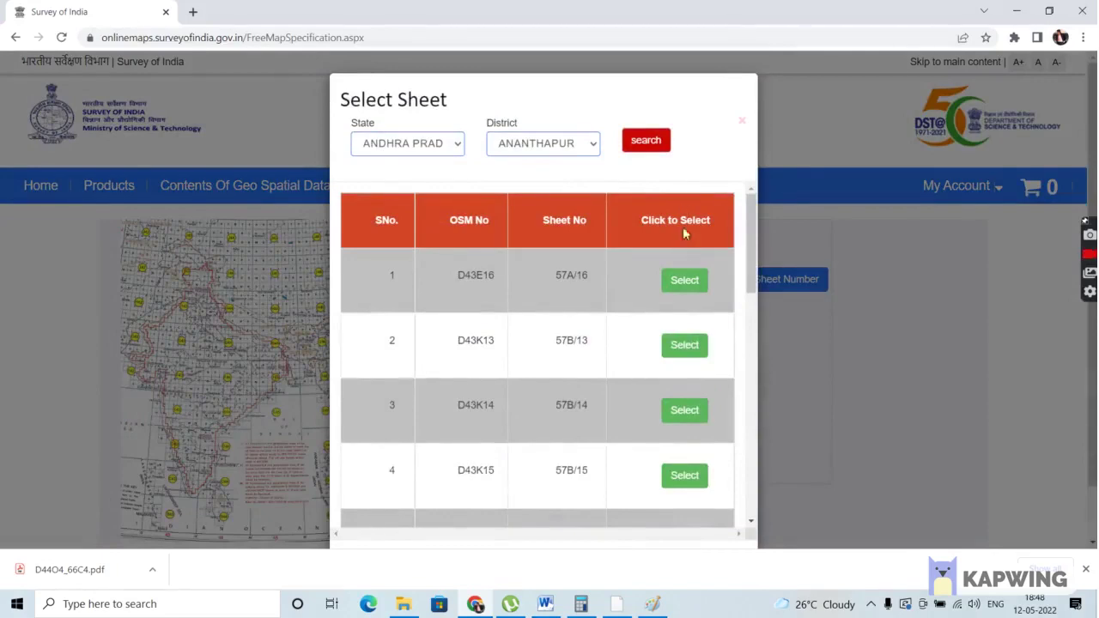
{"action": "left_click", "coordinate": [684, 280]}
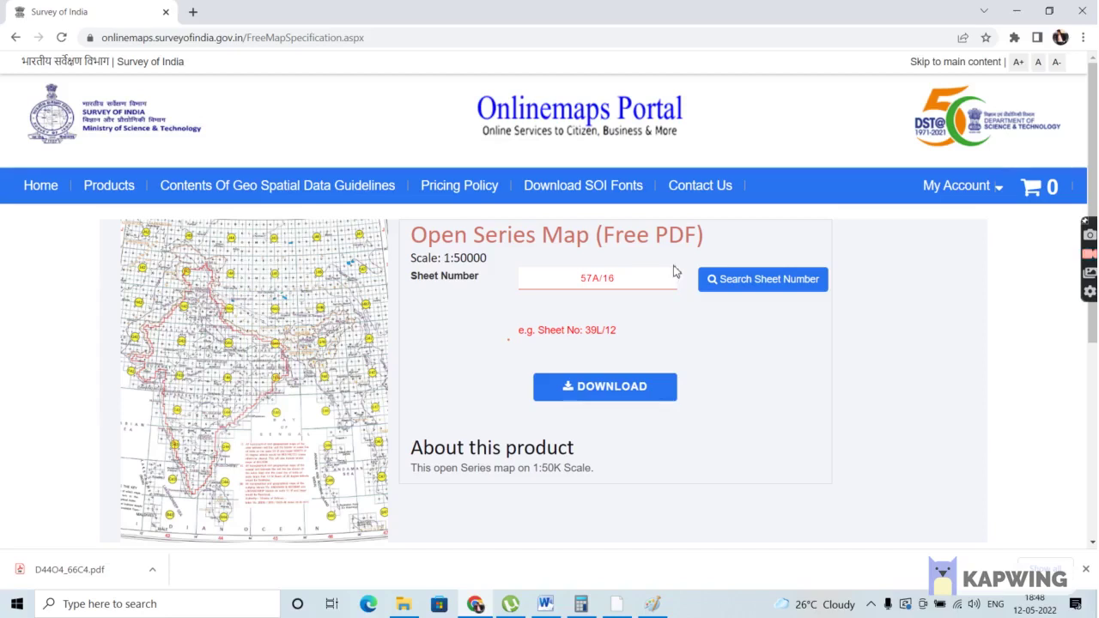
- Download the 57A/16 map sheet, replacing the old captcha entry with the new captcha code and confirming the declaration
{"action": "left_click", "coordinate": [622, 389]}
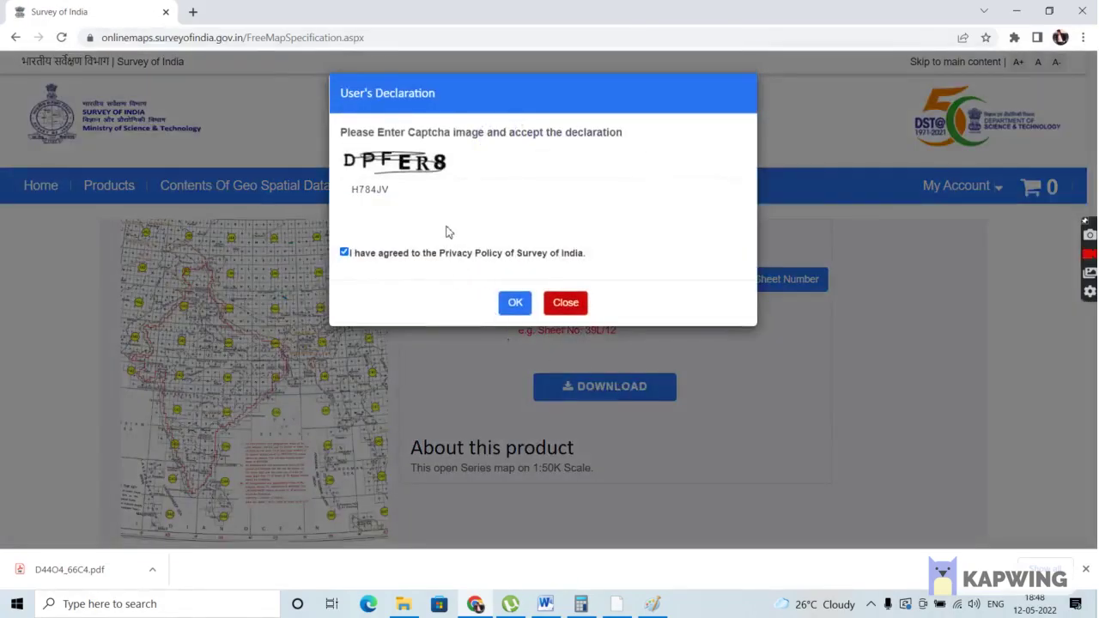
{"action": "left_click", "coordinate": [447, 194]}
{"action": "key", "text": "ctrl+a"}
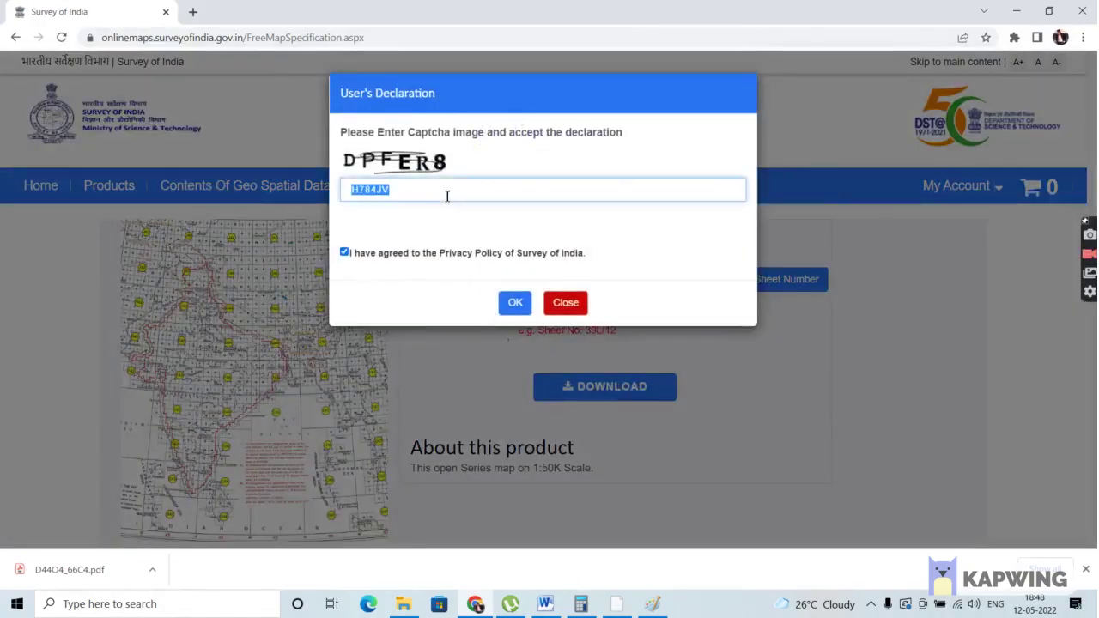
{"action": "key", "text": "BackSpace"}
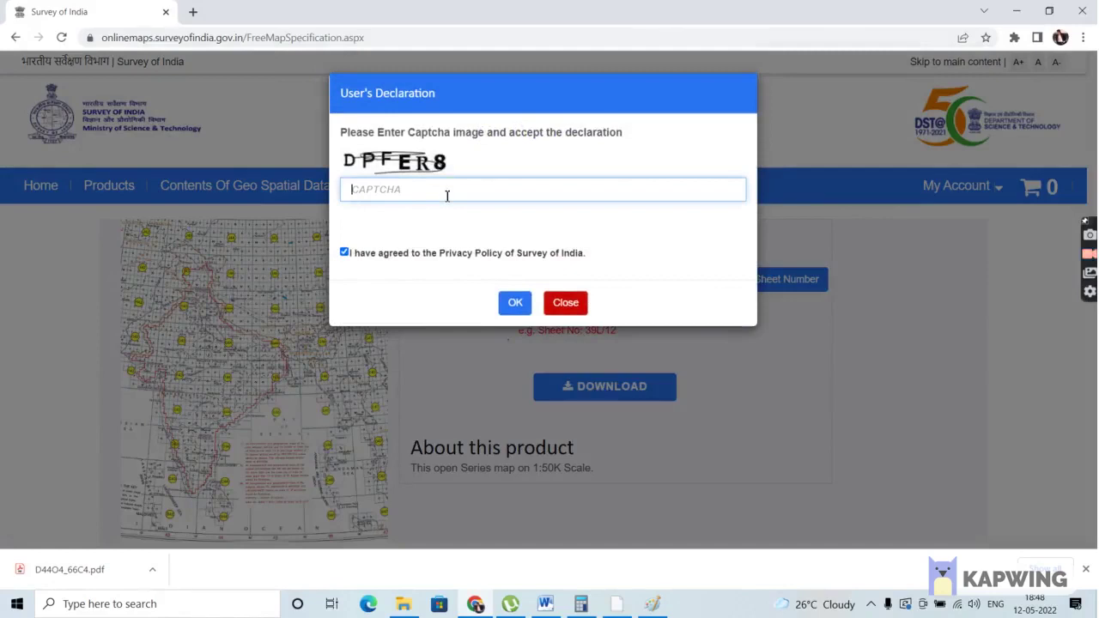
{"action": "type", "text": "DPFER8"}
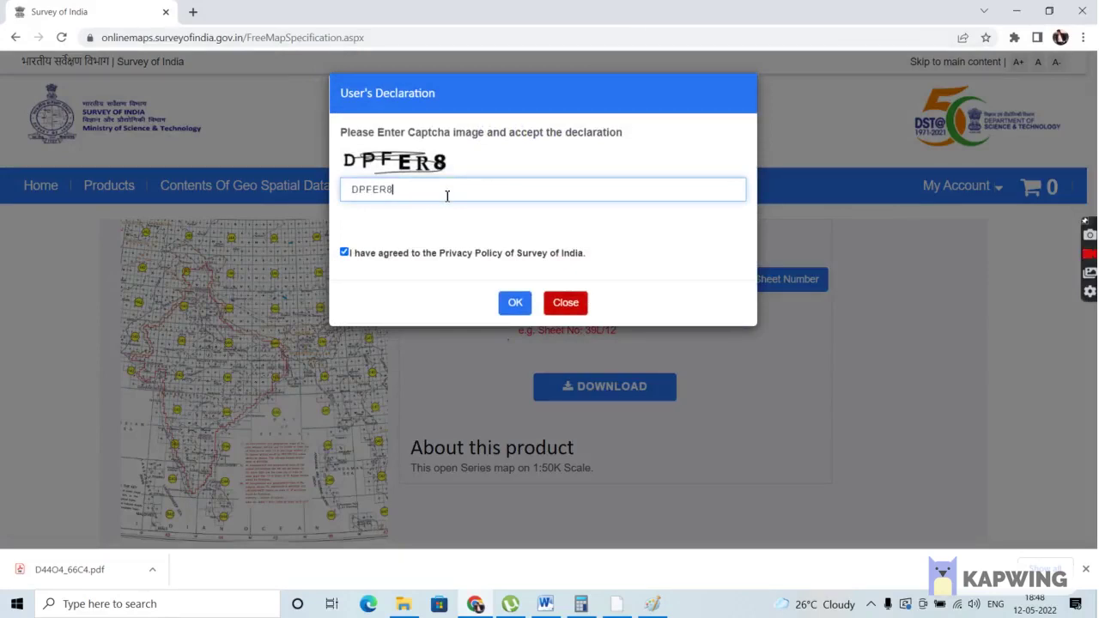
{"action": "left_click", "coordinate": [516, 304]}
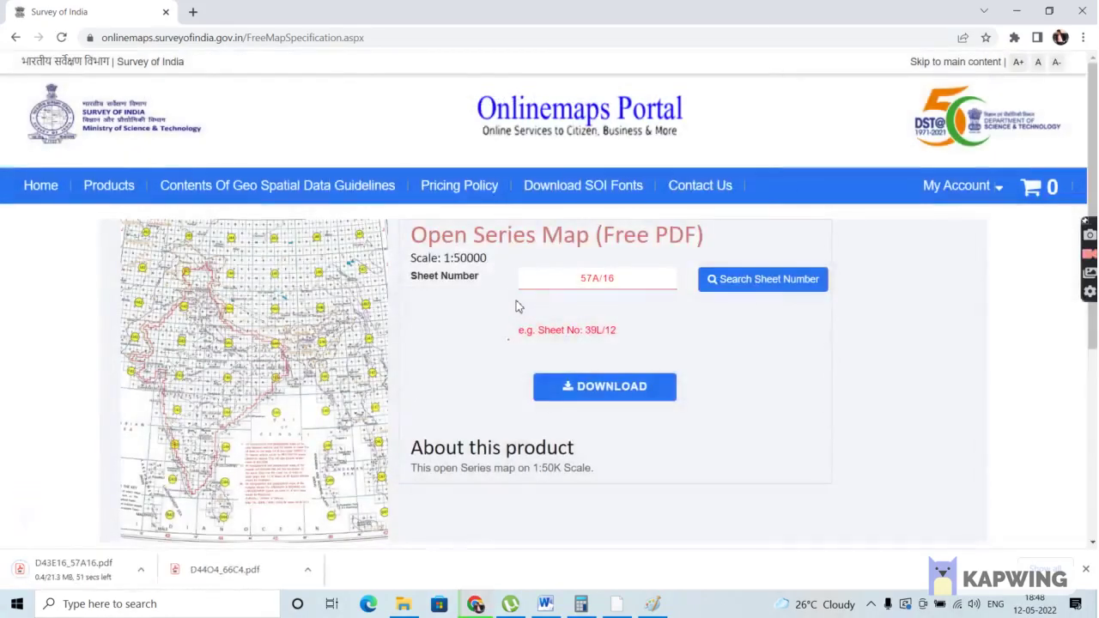
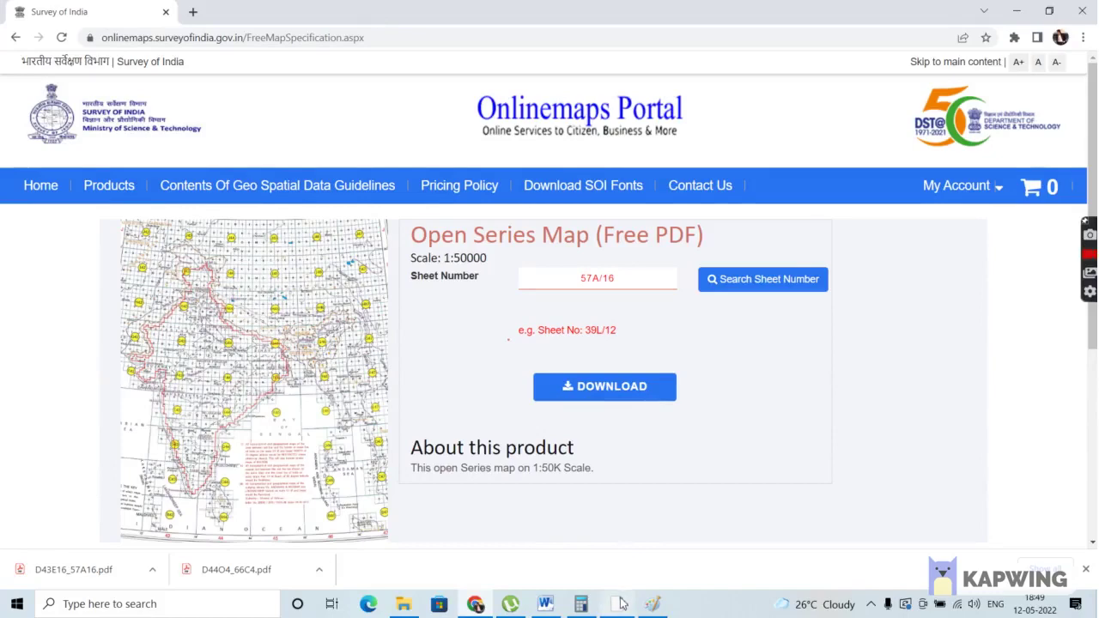
- Switch to ArcMap, start the PDF To TIFF conversion tool and choose D43E16_57A16 from Downloads as the input PDF
{"action": "left_click", "coordinate": [620, 604]}
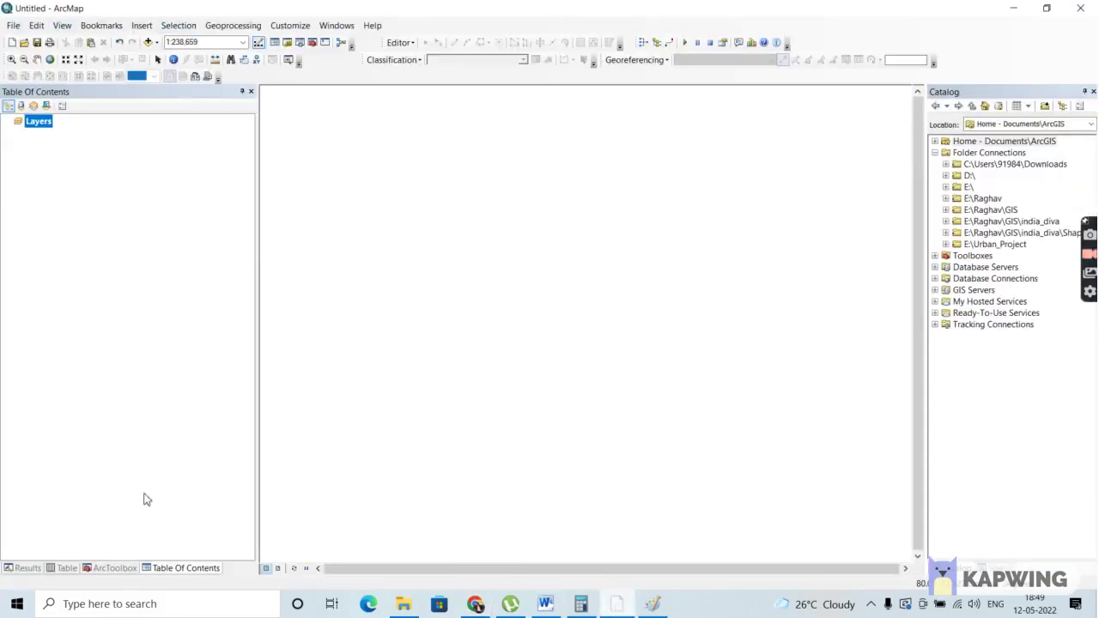
{"action": "left_click", "coordinate": [113, 570]}
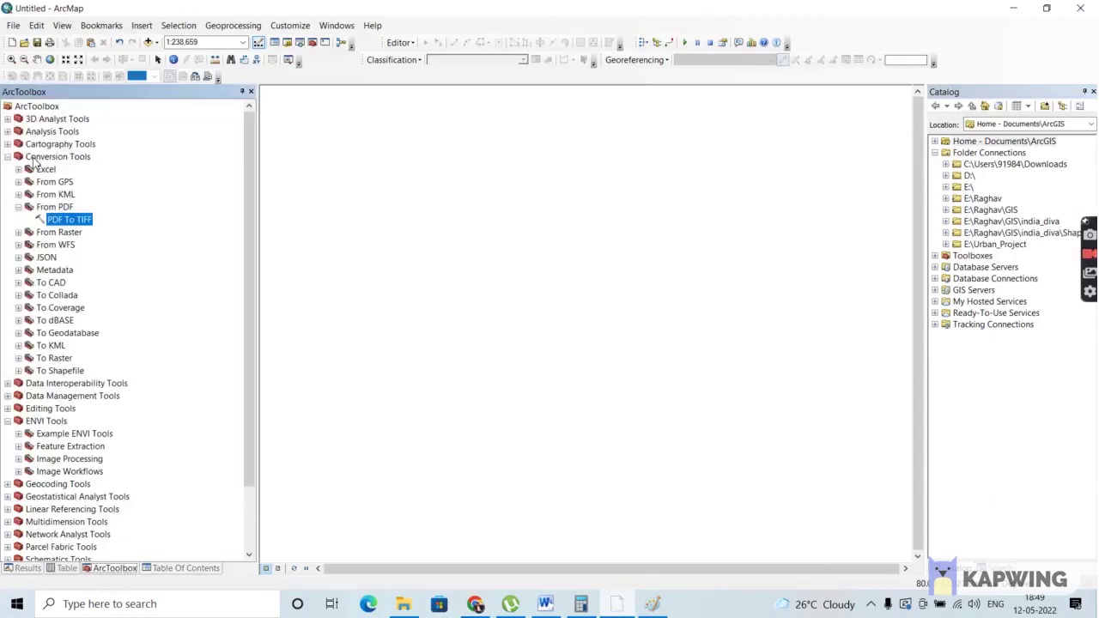
{"action": "double_click", "coordinate": [69, 221]}
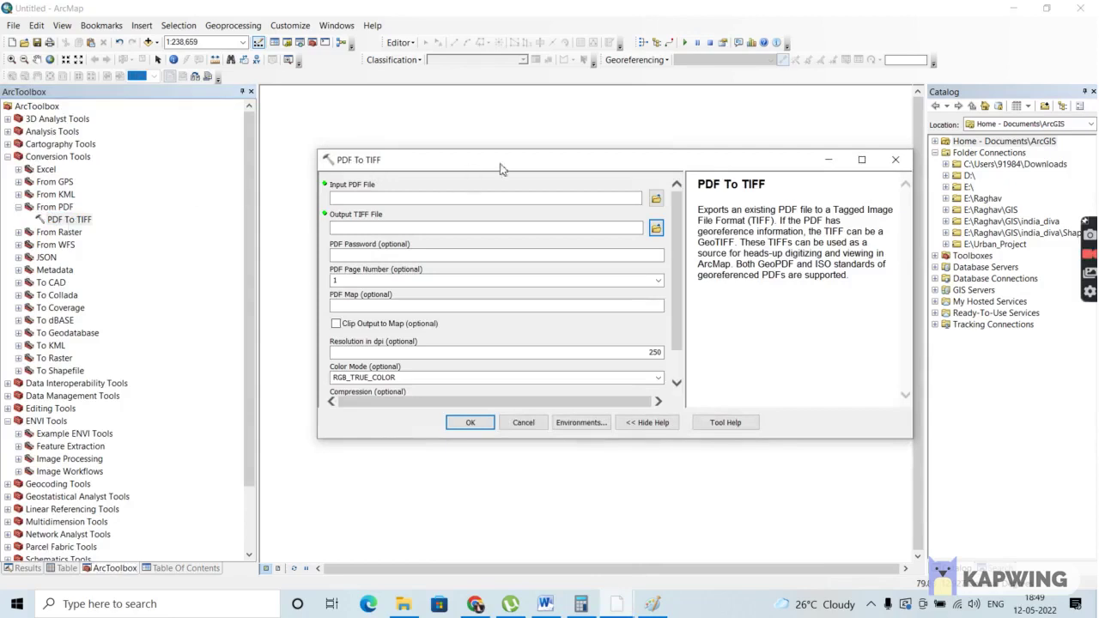
{"action": "left_click", "coordinate": [656, 200]}
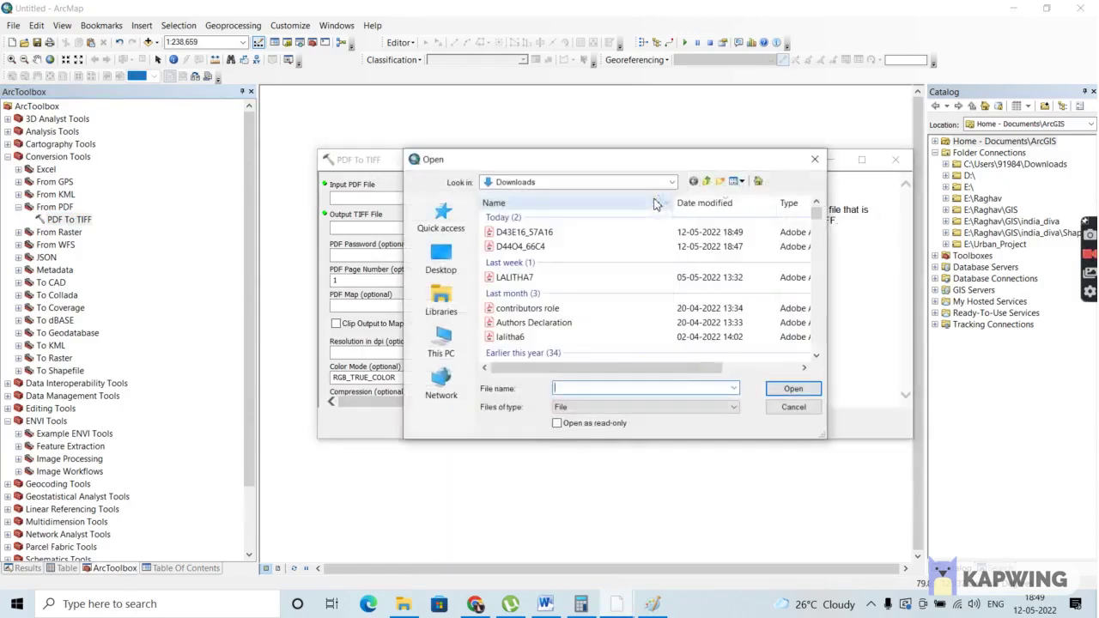
{"action": "left_click", "coordinate": [553, 233]}
{"action": "left_click", "coordinate": [794, 389]}
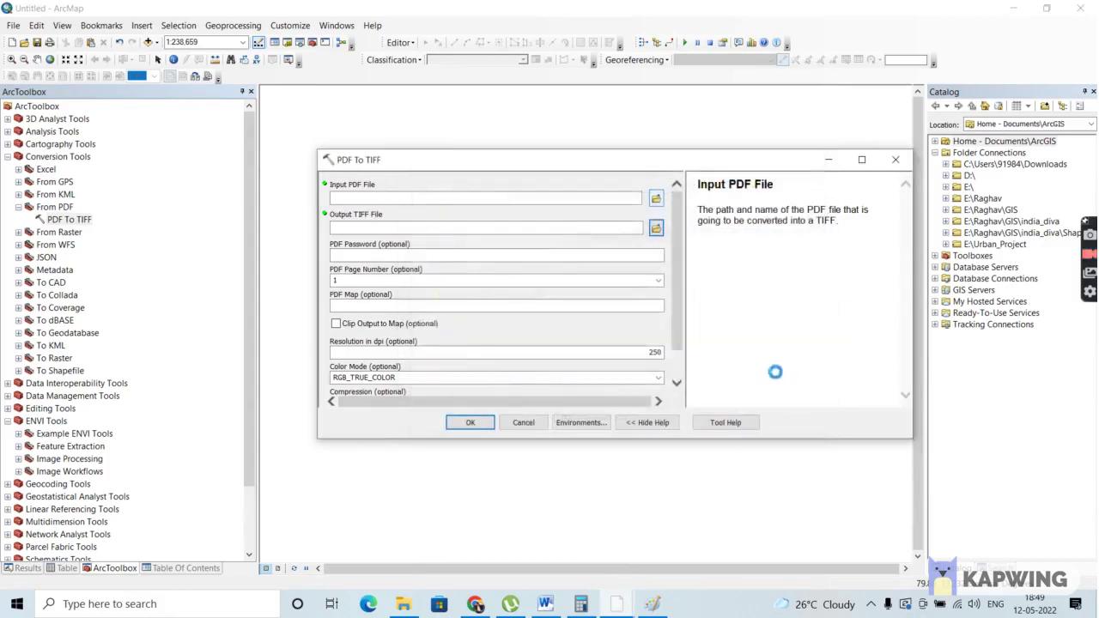
- Set the output TIFF to topo.tif in the Tutorial folder, run the PDF To TIFF conversion and check its progress in the results
{"action": "left_click", "coordinate": [656, 229]}
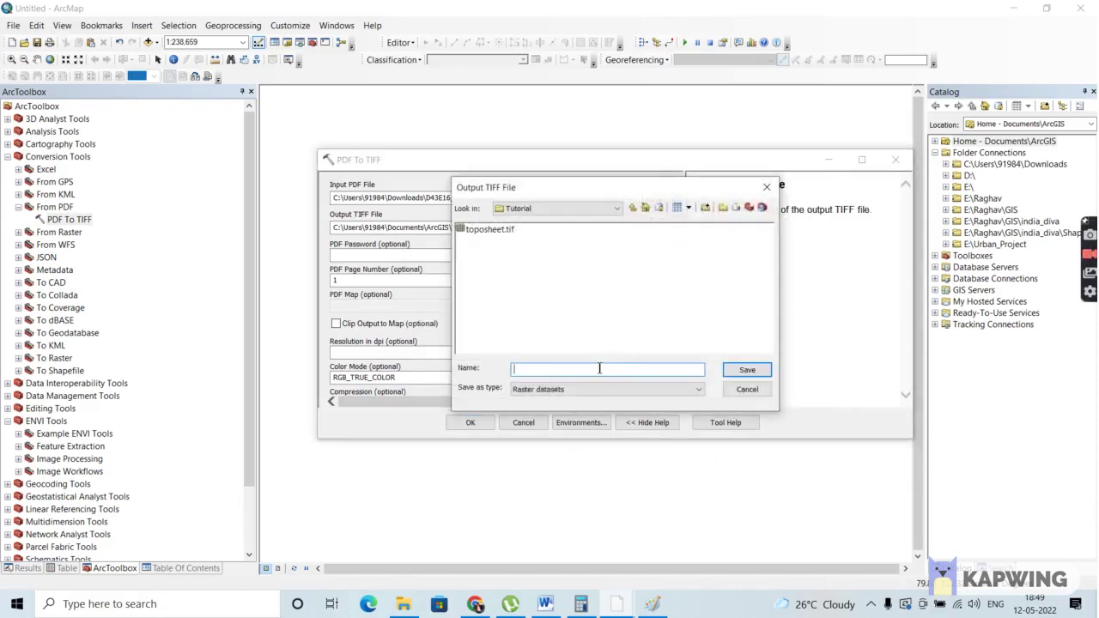
{"action": "type", "text": "topo.tif"}
{"action": "key", "text": "Return"}
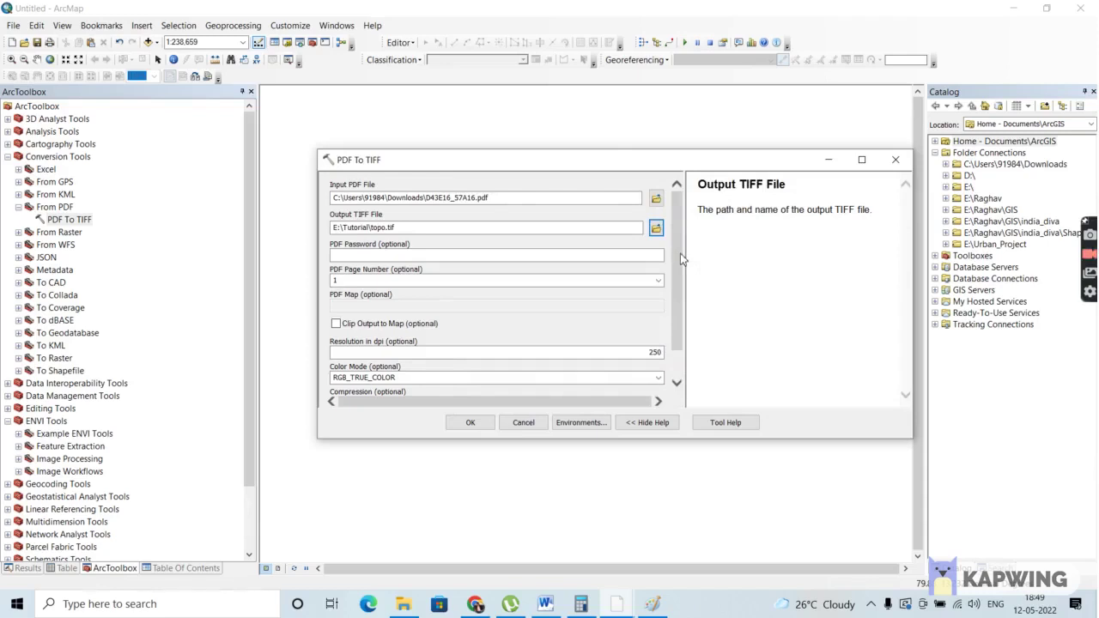
{"action": "left_click_drag", "start_coordinate": [680, 253], "coordinate": [674, 288]}
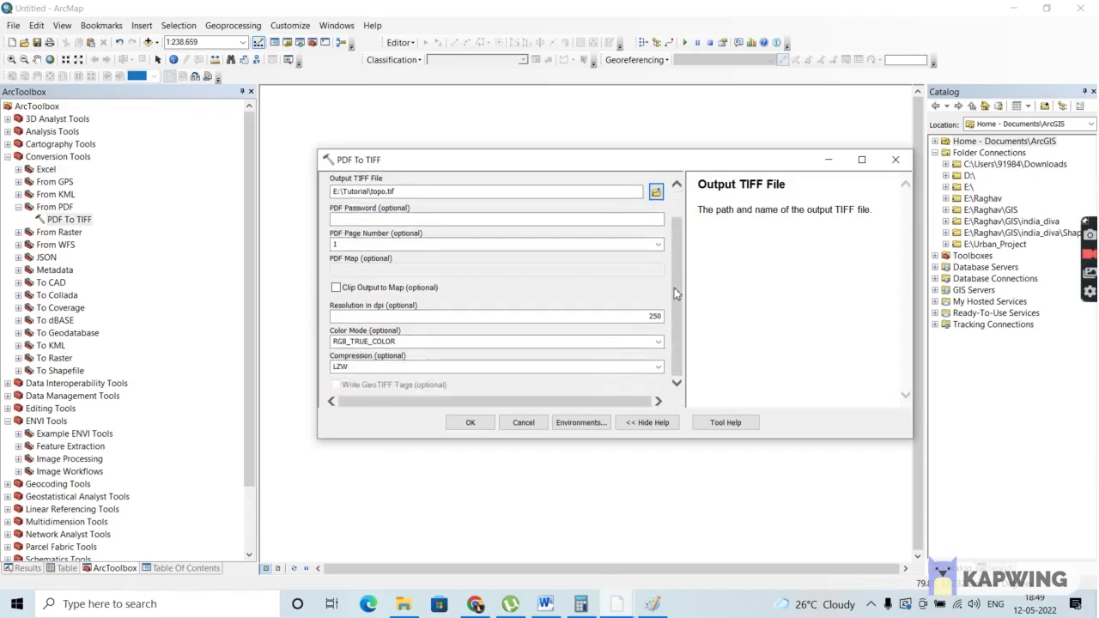
{"action": "left_click", "coordinate": [469, 426]}
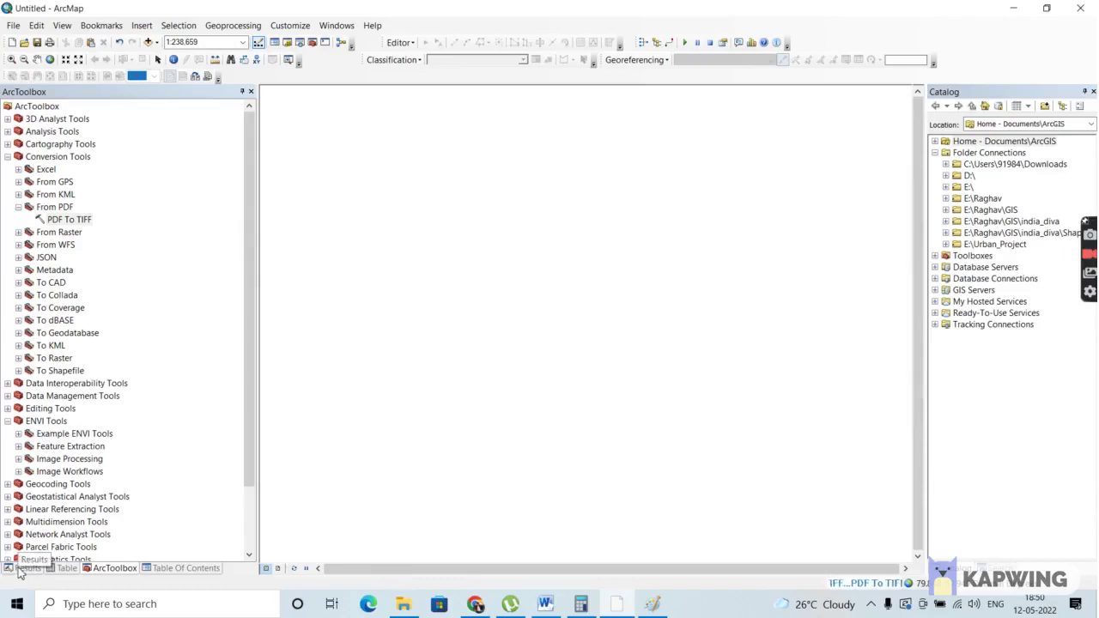
{"action": "left_click", "coordinate": [23, 569]}
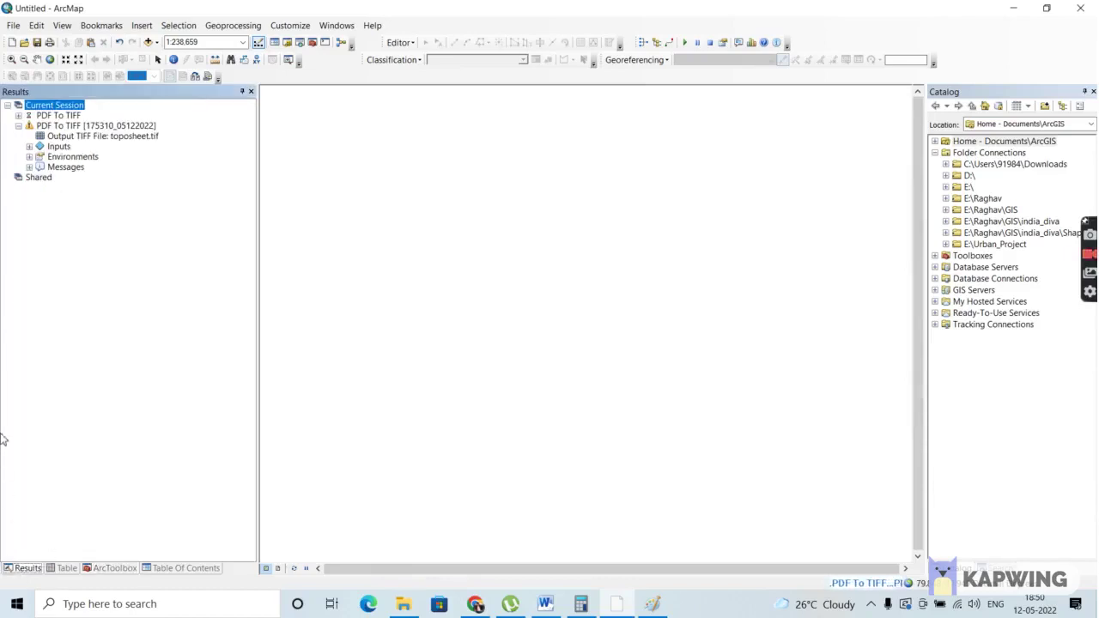
{"action": "left_click", "coordinate": [18, 115]}
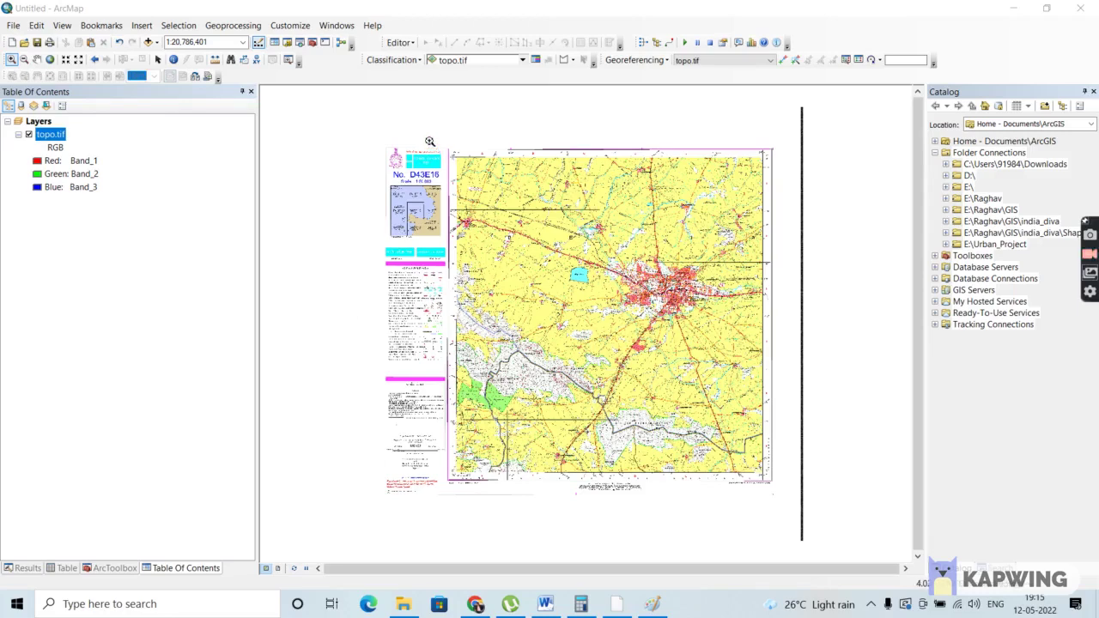
- Add the first georeferencing control point on topo.tif at the map's upper-left corner, where the 76°45′ and 15°15′ lines cross
{"action": "left_click_drag", "start_coordinate": [430, 142], "coordinate": [508, 205]}
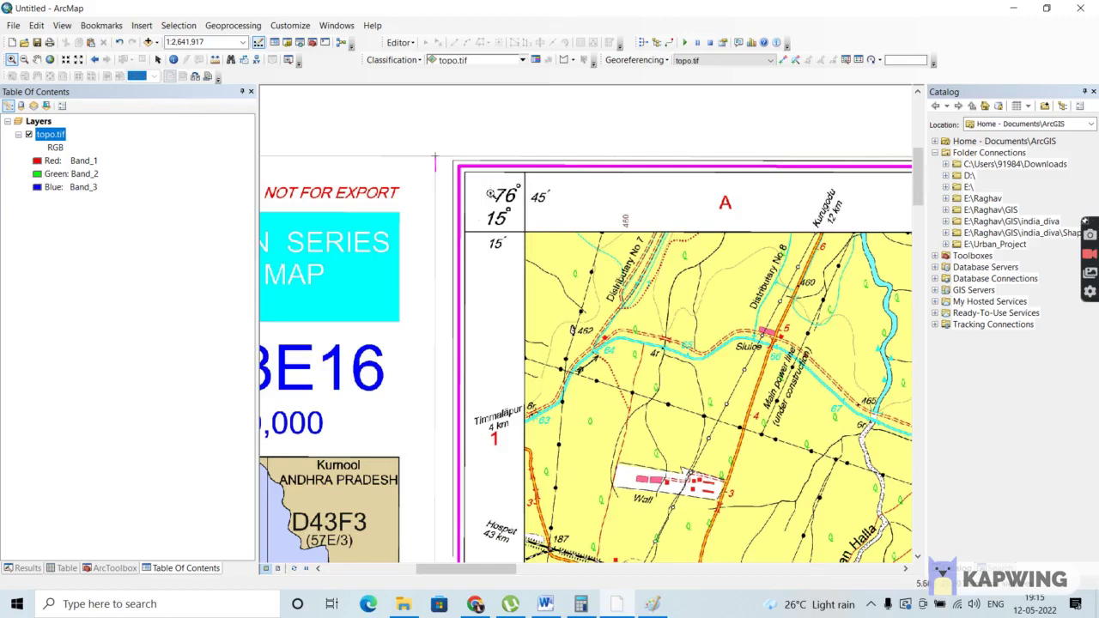
{"action": "left_click_drag", "start_coordinate": [457, 163], "coordinate": [632, 311]}
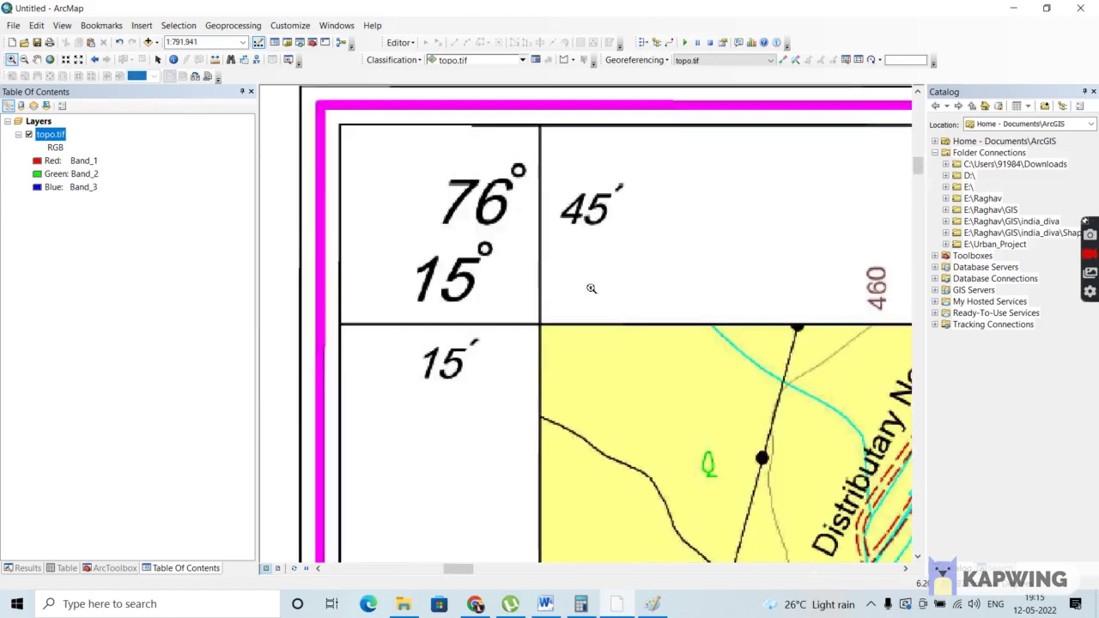
{"action": "left_click_drag", "start_coordinate": [386, 125], "coordinate": [724, 435]}
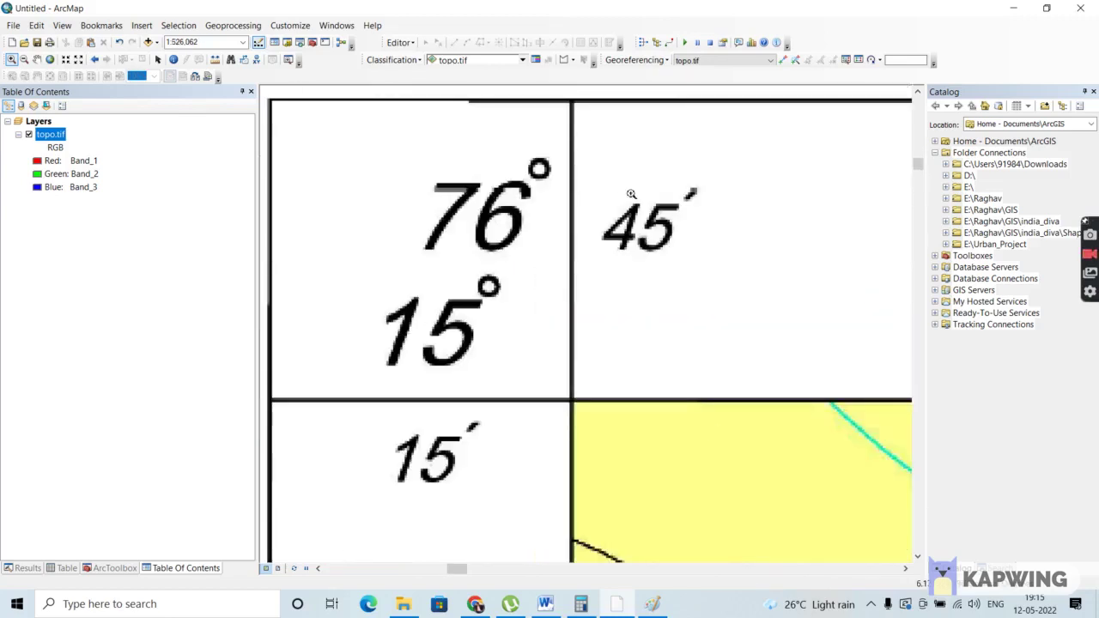
{"action": "left_click", "coordinate": [782, 61]}
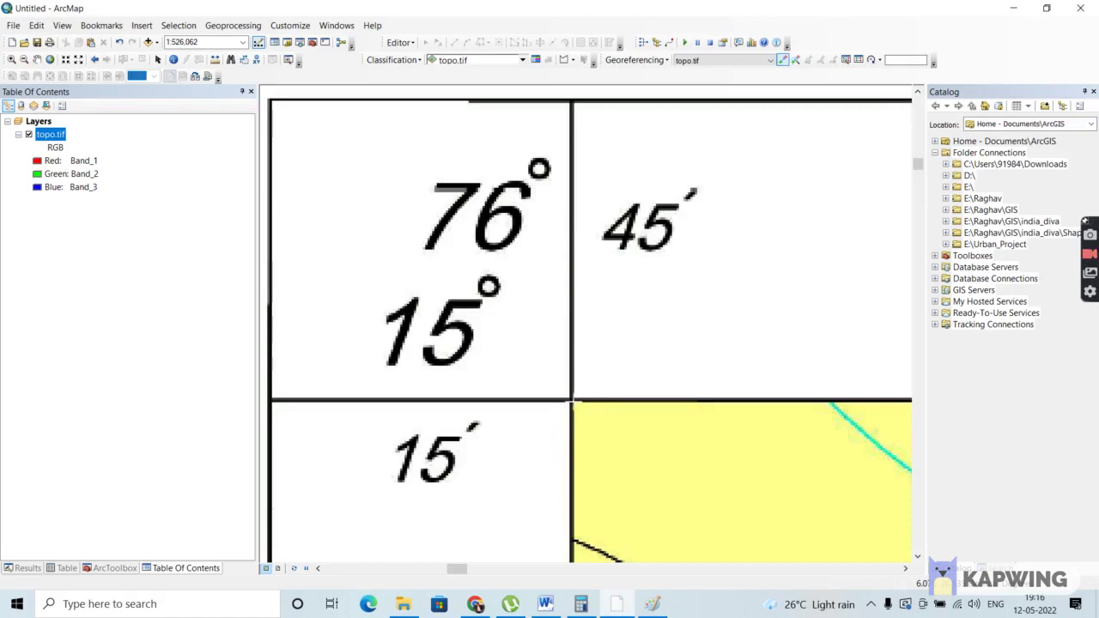
{"action": "left_click", "coordinate": [571, 400]}
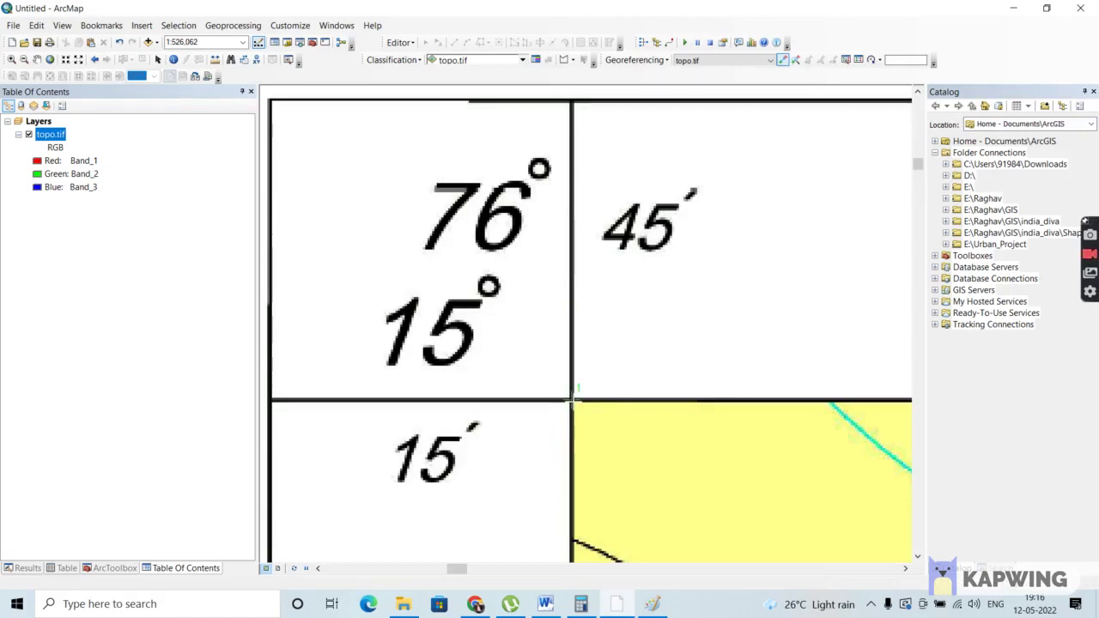
- Start DMS coordinate entry for the first control point and set its longitude to 76° 45′ 0″
{"action": "right_click", "coordinate": [571, 401]}
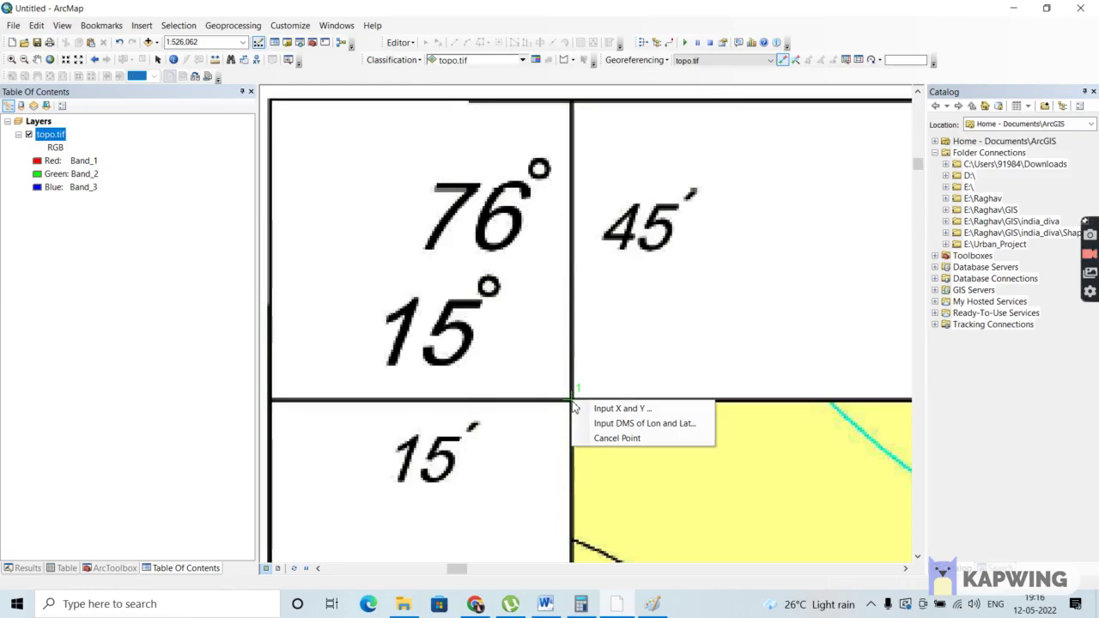
{"action": "left_click", "coordinate": [615, 424]}
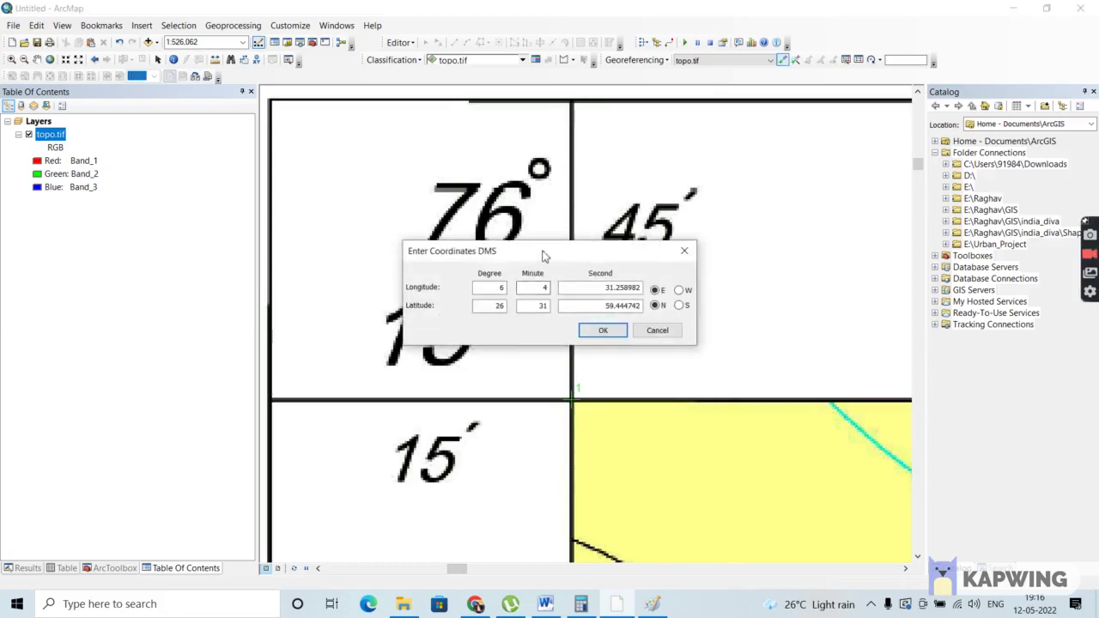
{"action": "left_click_drag", "start_coordinate": [543, 256], "coordinate": [822, 325]}
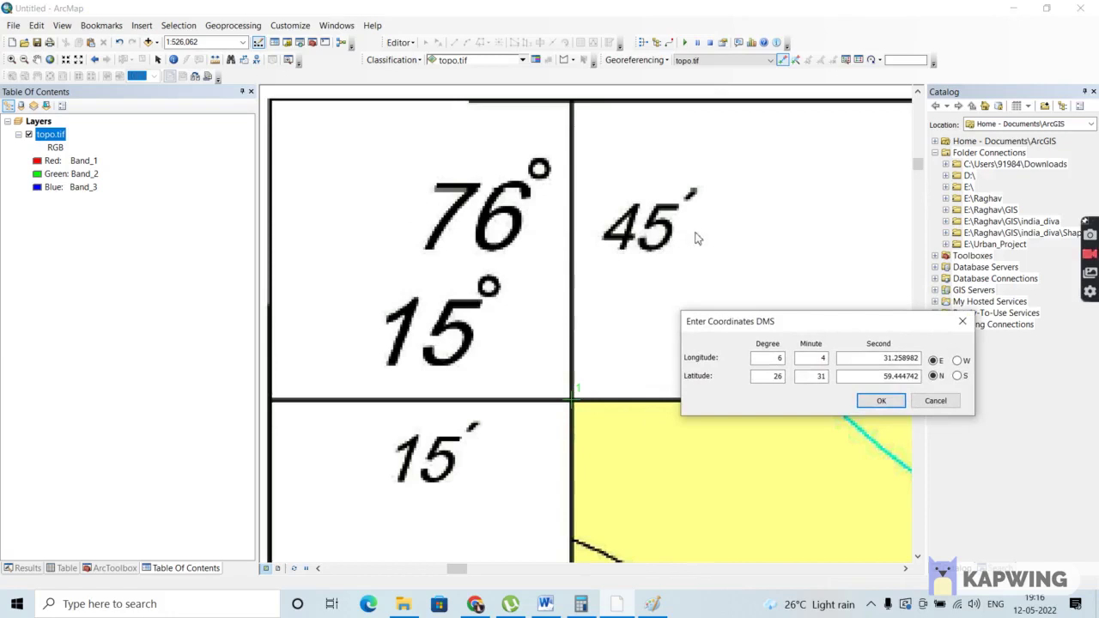
{"action": "left_click", "coordinate": [779, 363]}
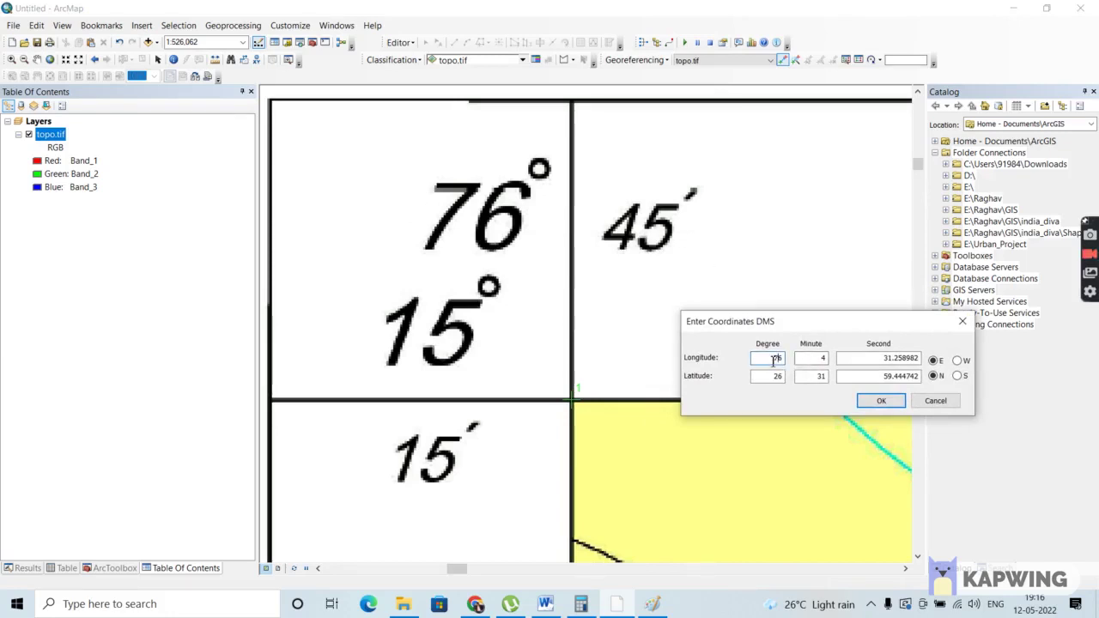
{"action": "key", "text": "Tab"}
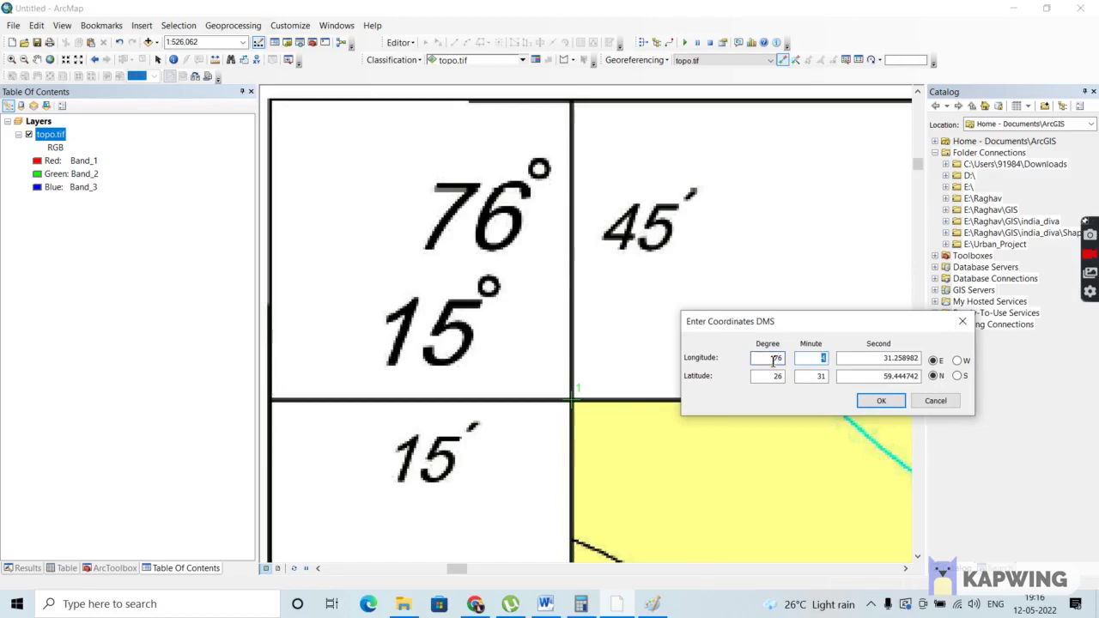
{"action": "type", "text": "45"}
{"action": "key", "text": "Tab"}
{"action": "type", "text": "0"}
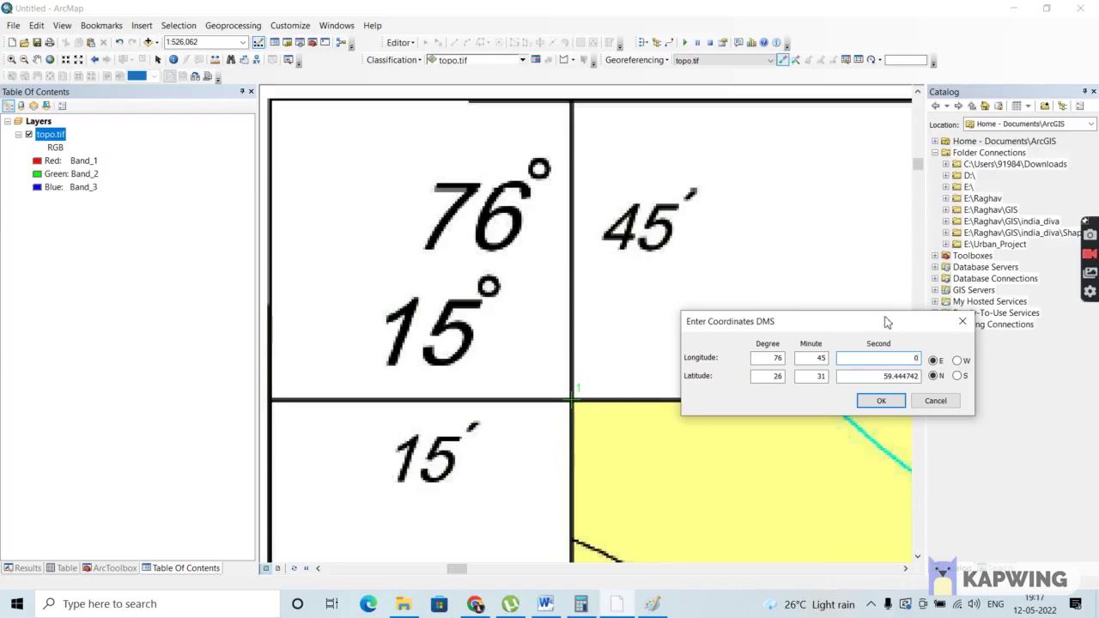
- Set the first control point's latitude to 15° 15′ 0″ and confirm its coordinates as east and north
{"action": "left_click_drag", "start_coordinate": [891, 324], "coordinate": [822, 306]}
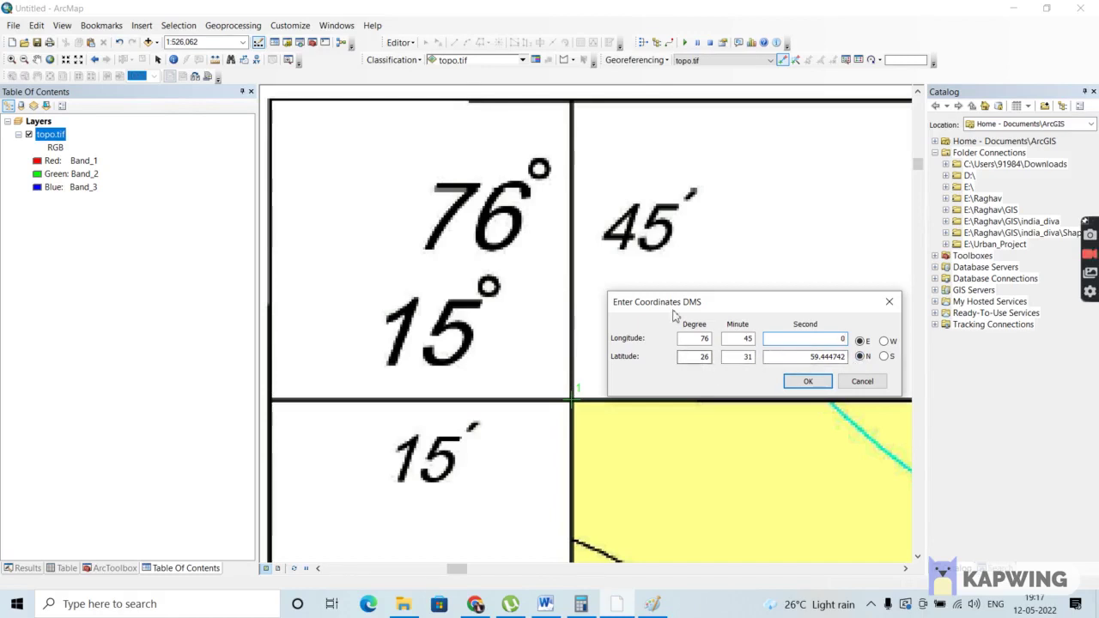
{"action": "left_click_drag", "start_coordinate": [692, 307], "coordinate": [831, 281]}
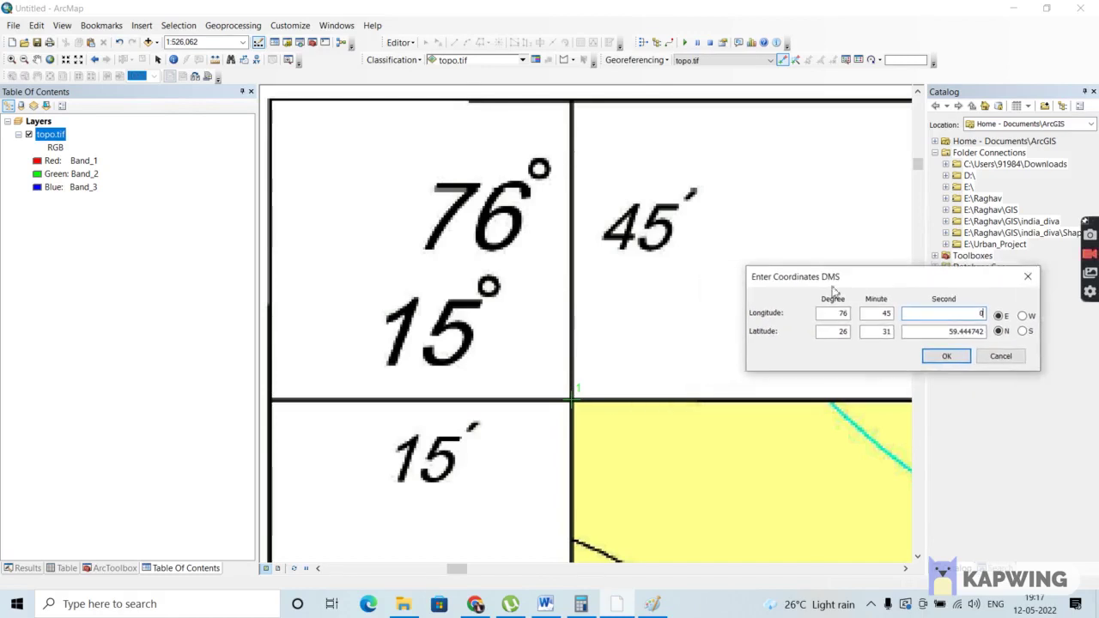
{"action": "double_click", "coordinate": [844, 332]}
{"action": "type", "text": "15"}
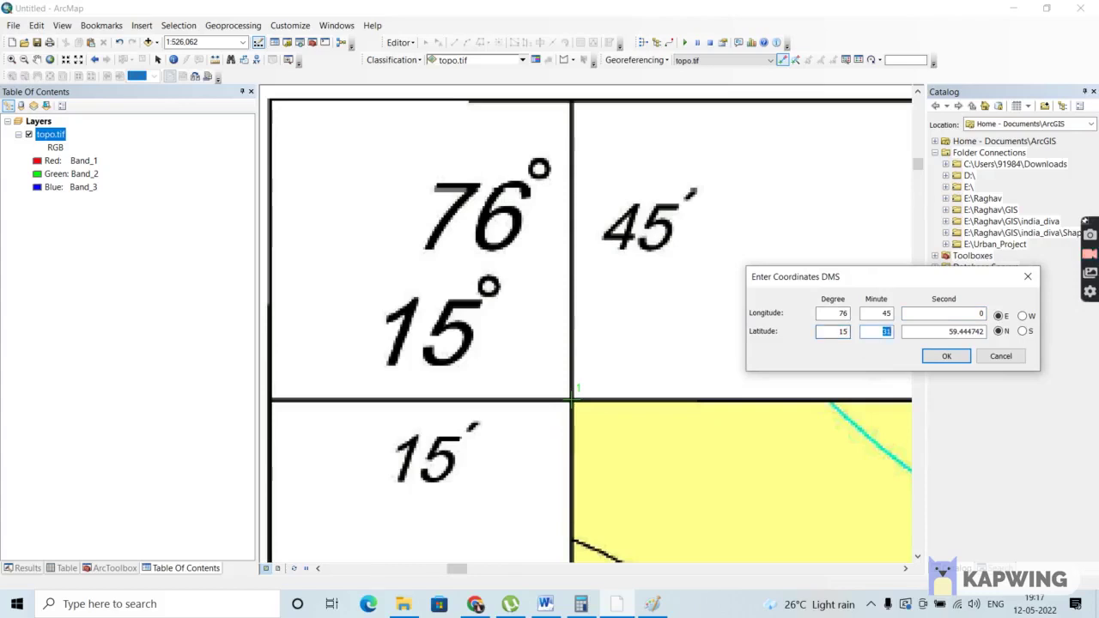
{"action": "key", "text": "Tab"}
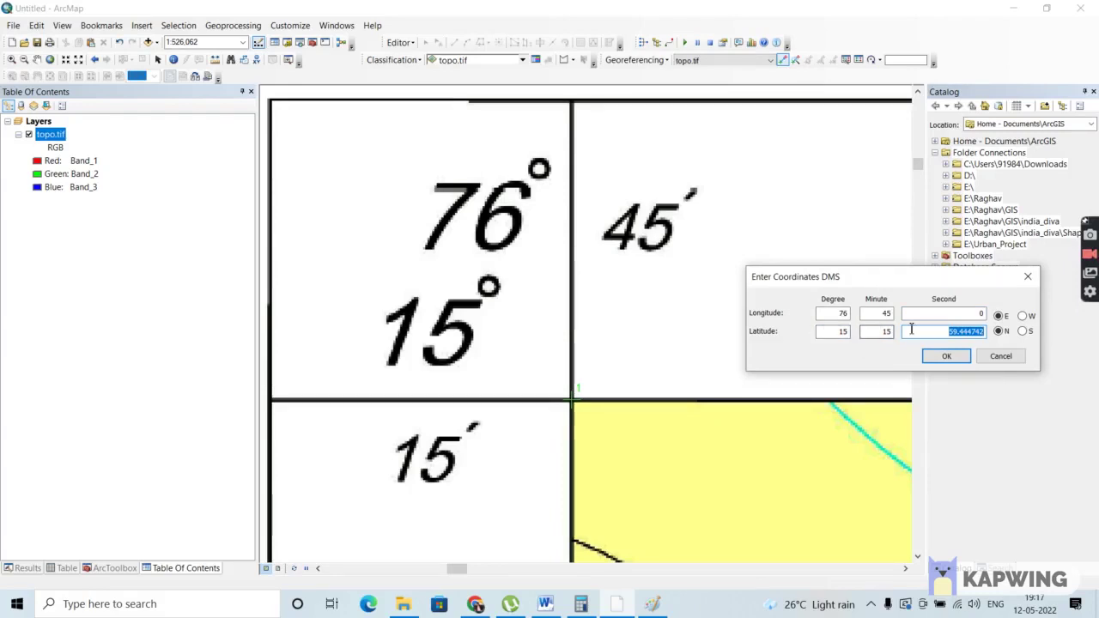
{"action": "type", "text": "0"}
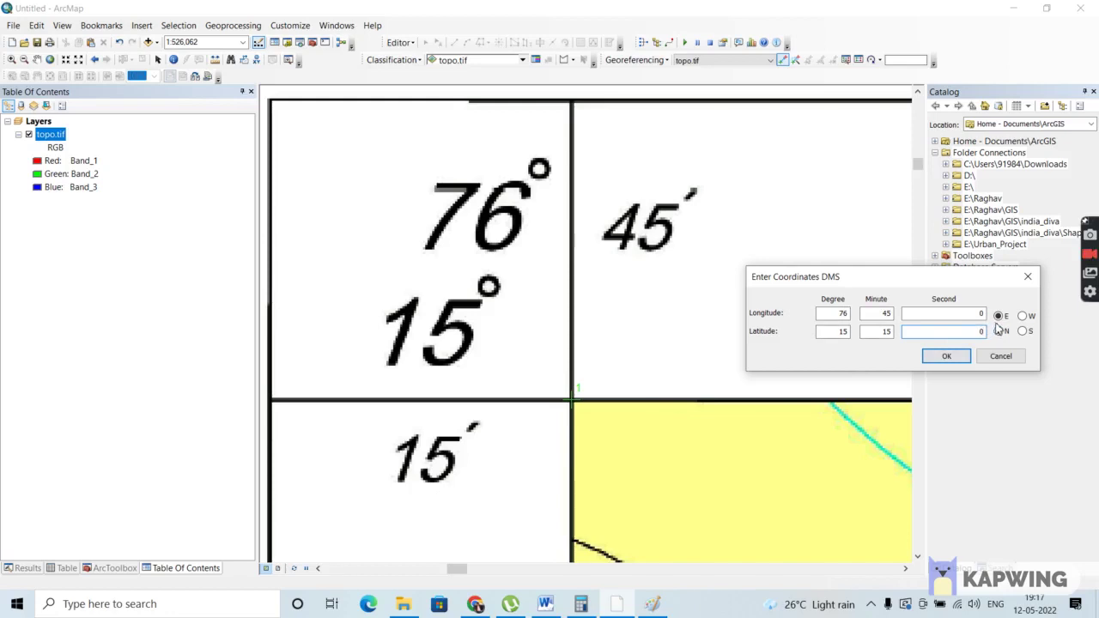
{"action": "left_click", "coordinate": [946, 355]}
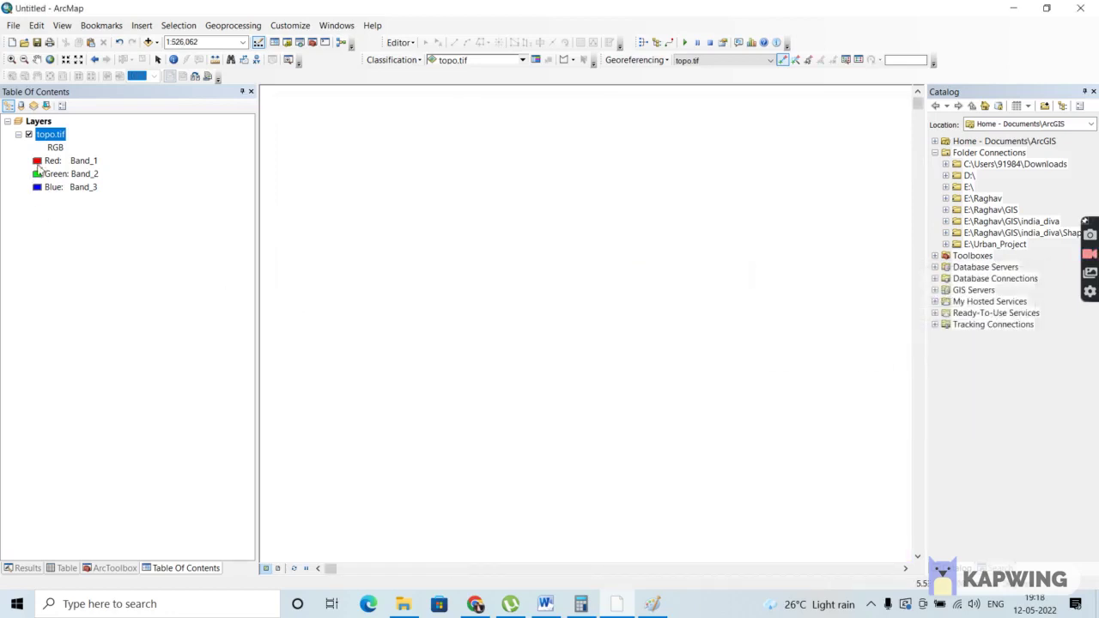
- Add the second control point at the map's upper-right corner, where the 77°0′ and 15°15′ lines cross
{"action": "right_click", "coordinate": [57, 140]}
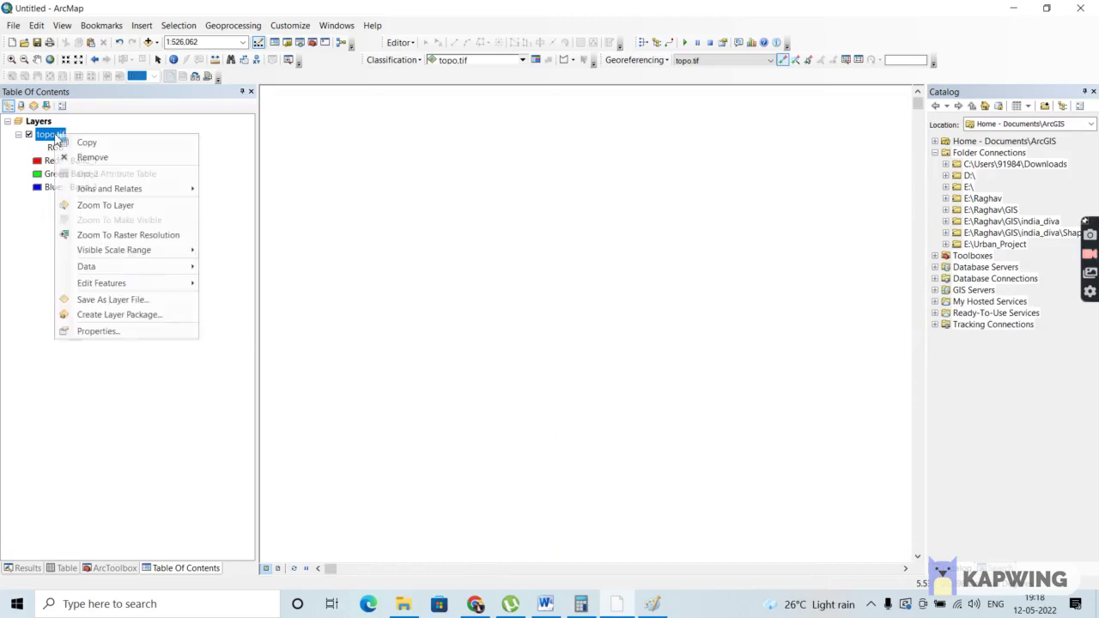
{"action": "left_click", "coordinate": [91, 211]}
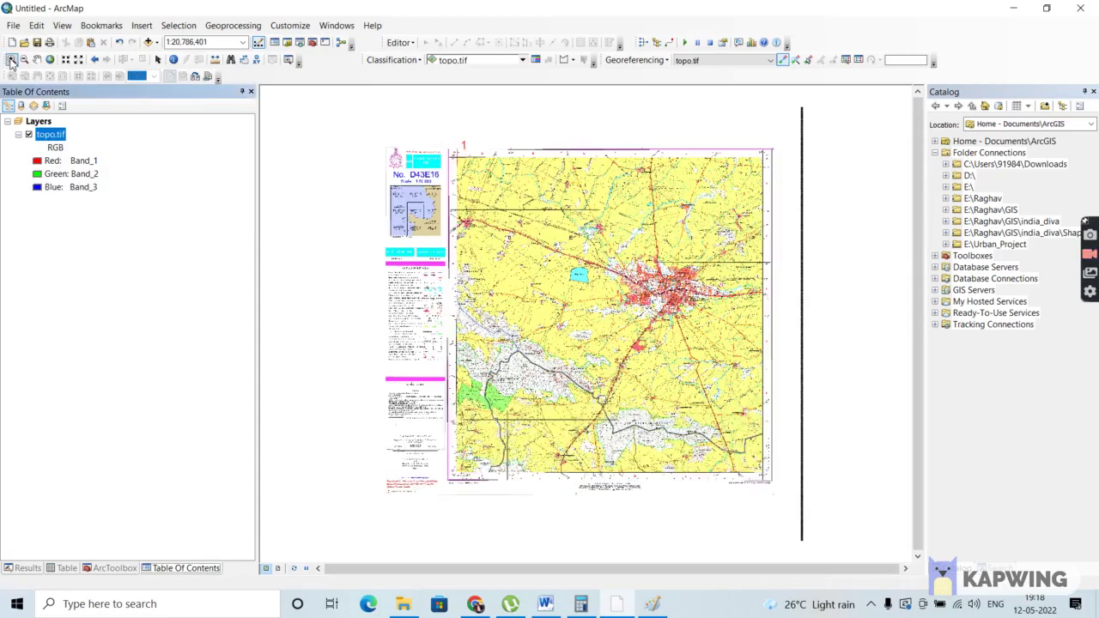
{"action": "left_click", "coordinate": [11, 59]}
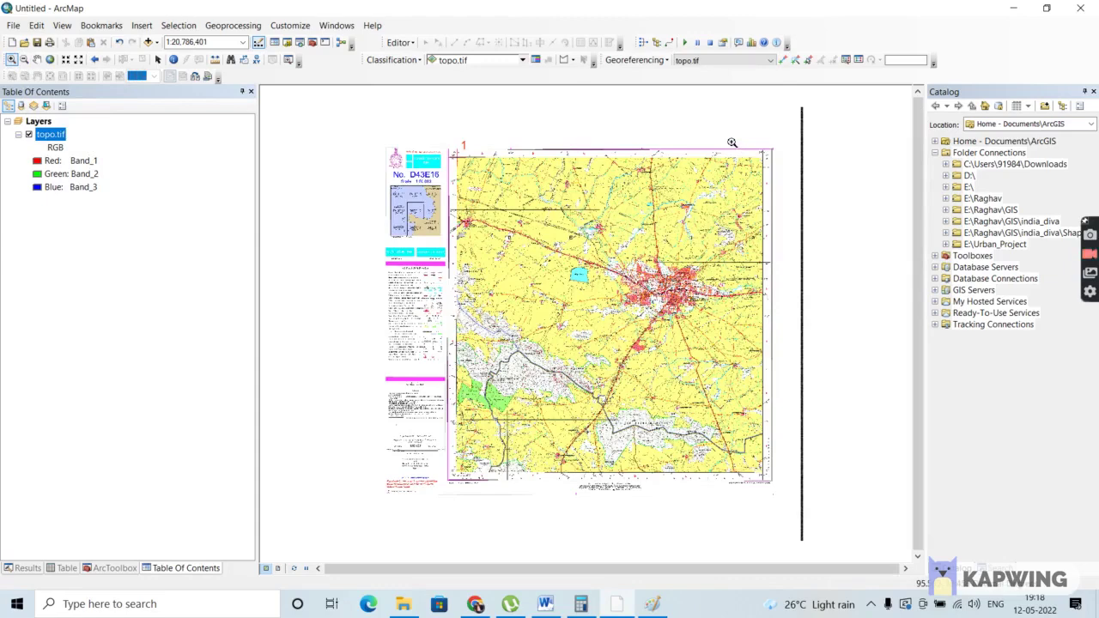
{"action": "left_click_drag", "start_coordinate": [732, 143], "coordinate": [804, 193]}
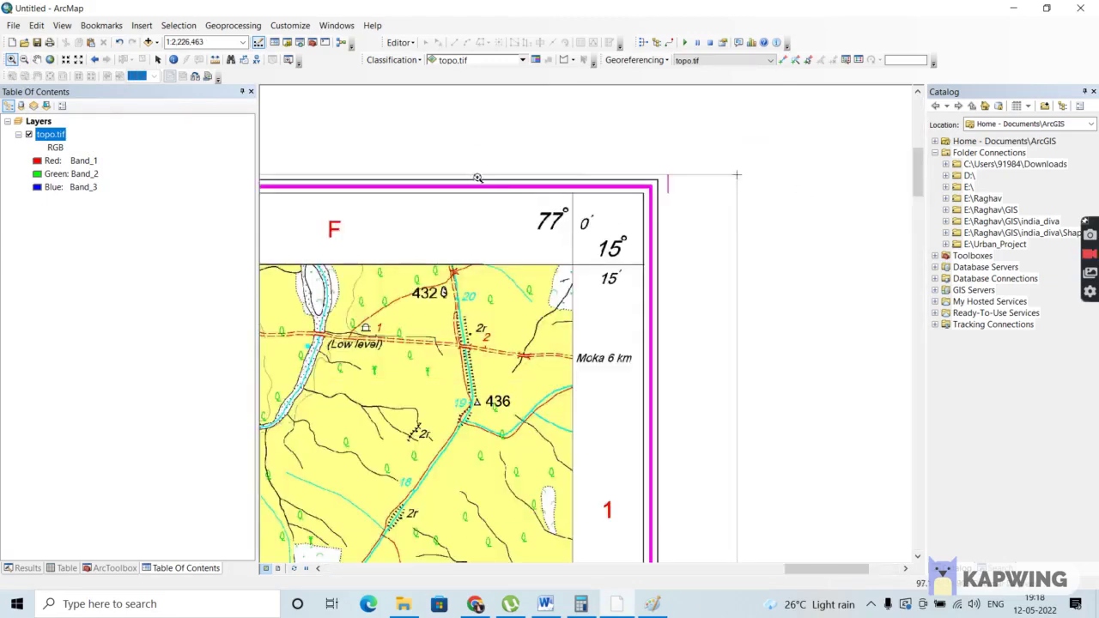
{"action": "left_click_drag", "start_coordinate": [477, 178], "coordinate": [694, 347]}
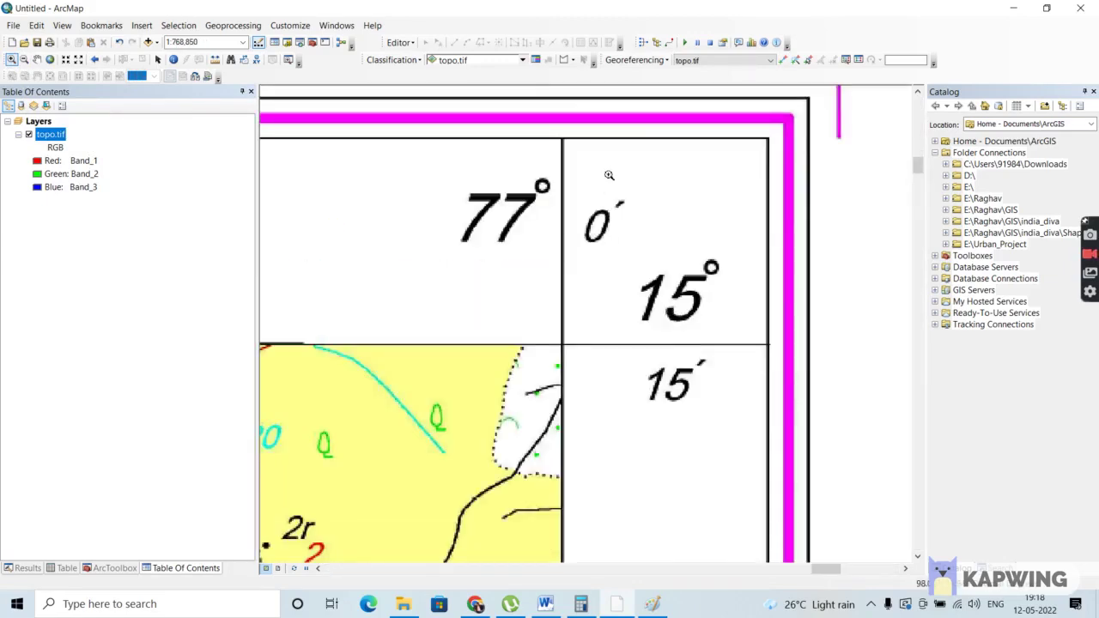
{"action": "left_click", "coordinate": [784, 61]}
{"action": "scroll", "coordinate": [563, 345], "scroll_direction": "up", "scroll_amount": 2}
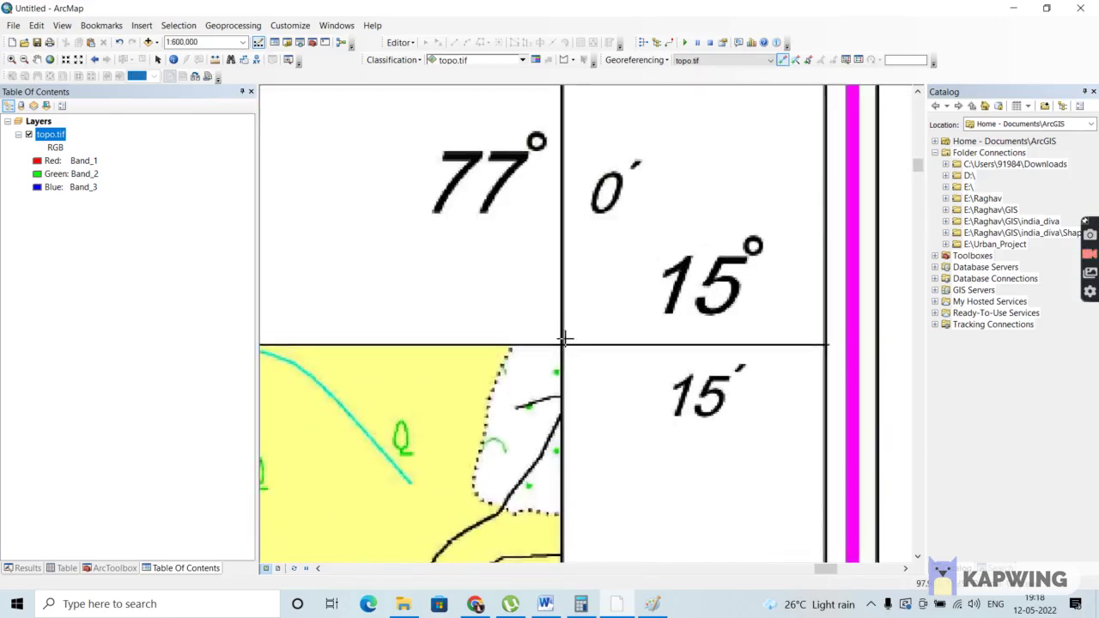
{"action": "scroll", "coordinate": [565, 344], "scroll_direction": "up", "scroll_amount": 1}
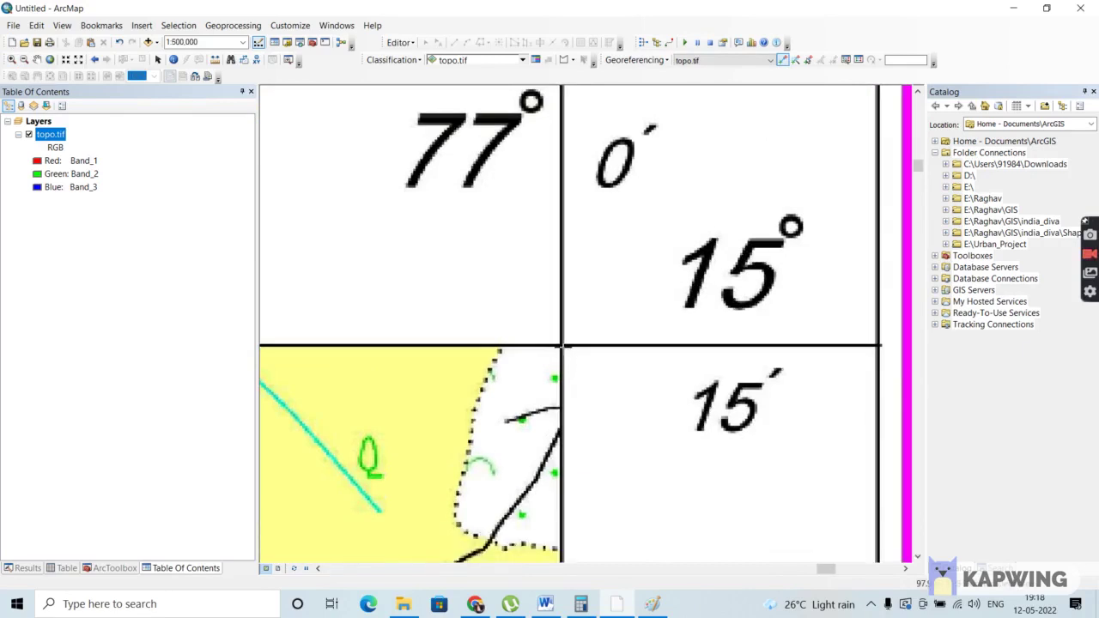
{"action": "left_click", "coordinate": [563, 345]}
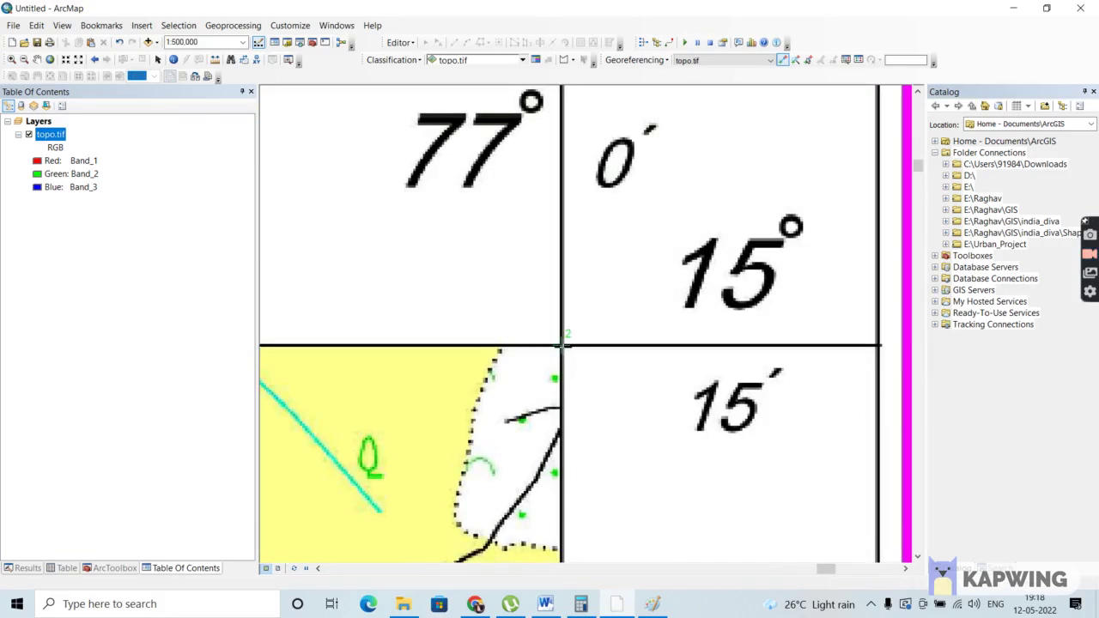
- Start DMS coordinate entry for the second control point and set its longitude to 77° 0′ 0″
{"action": "right_click", "coordinate": [563, 345]}
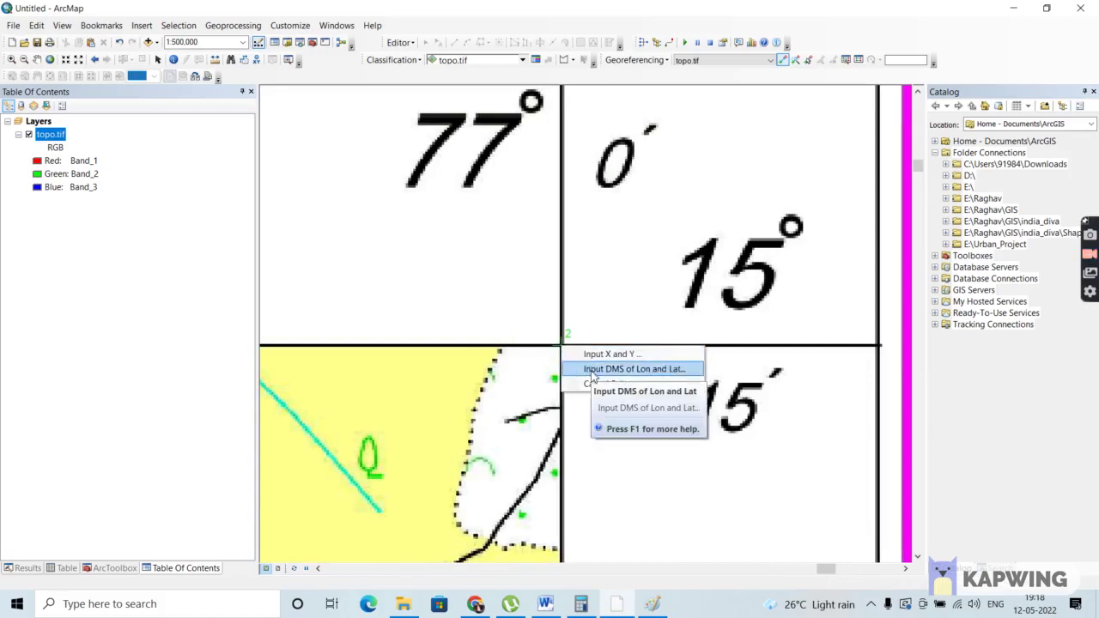
{"action": "left_click", "coordinate": [593, 375]}
{"action": "left_click_drag", "start_coordinate": [554, 259], "coordinate": [850, 414]}
{"action": "double_click", "coordinate": [783, 431]}
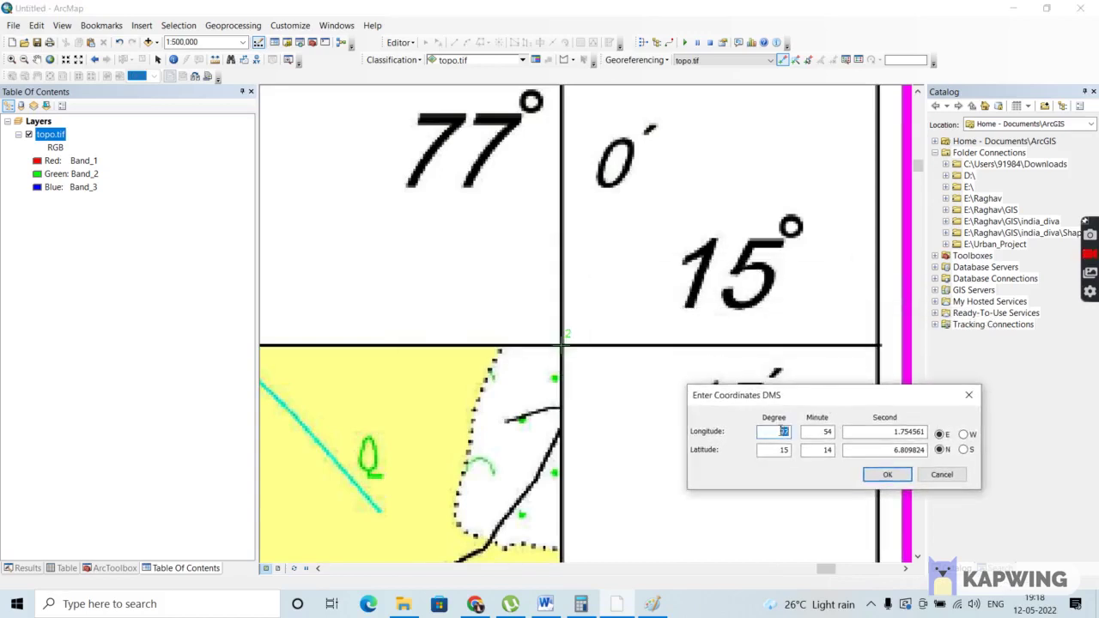
{"action": "type", "text": "77"}
{"action": "key", "text": "Tab"}
{"action": "type", "text": "0"}
{"action": "key", "text": "Tab"}
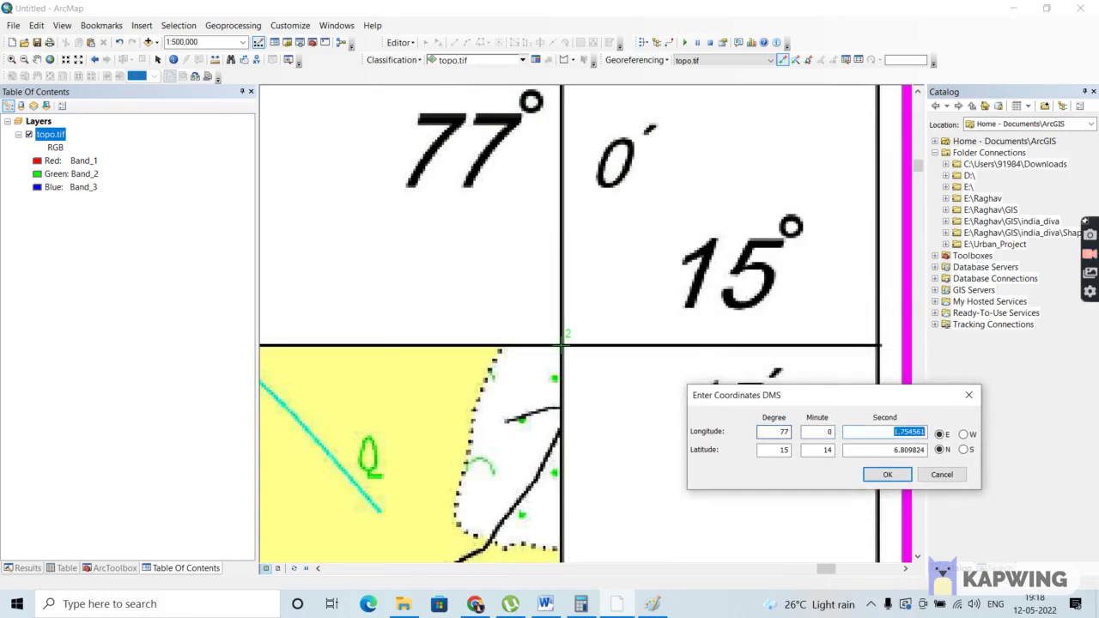
{"action": "type", "text": "0"}
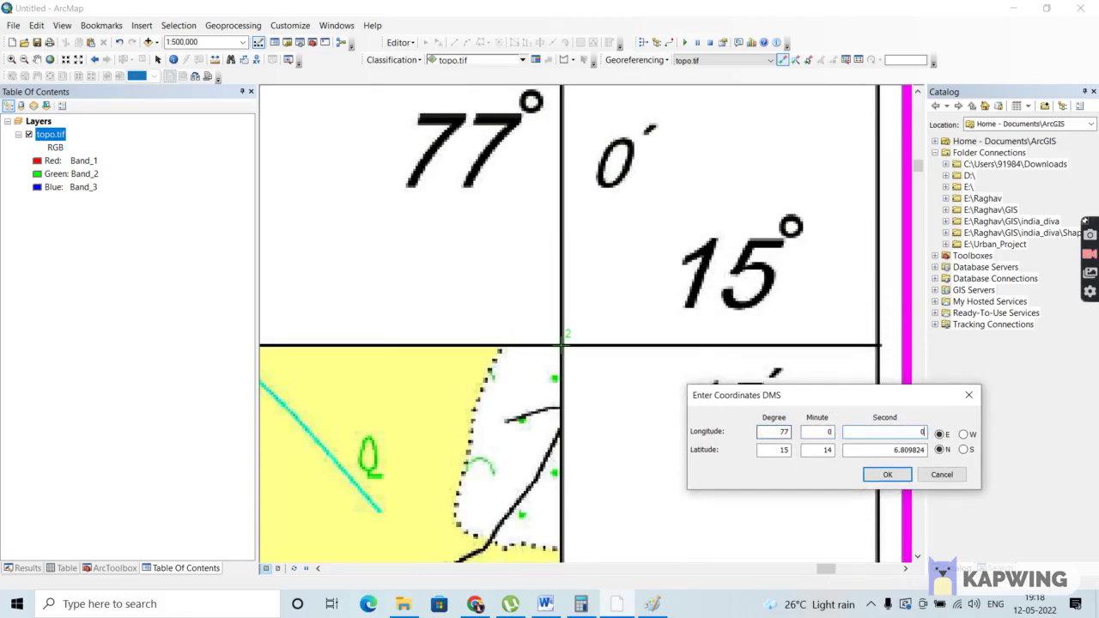
- Set the second control point's latitude to 15° 15′ 0″ and confirm its coordinates
{"action": "double_click", "coordinate": [785, 450]}
{"action": "type", "text": "15"}
{"action": "double_click", "coordinate": [829, 452]}
{"action": "left_click_drag", "start_coordinate": [826, 398], "coordinate": [421, 346]}
{"action": "type", "text": "1"}
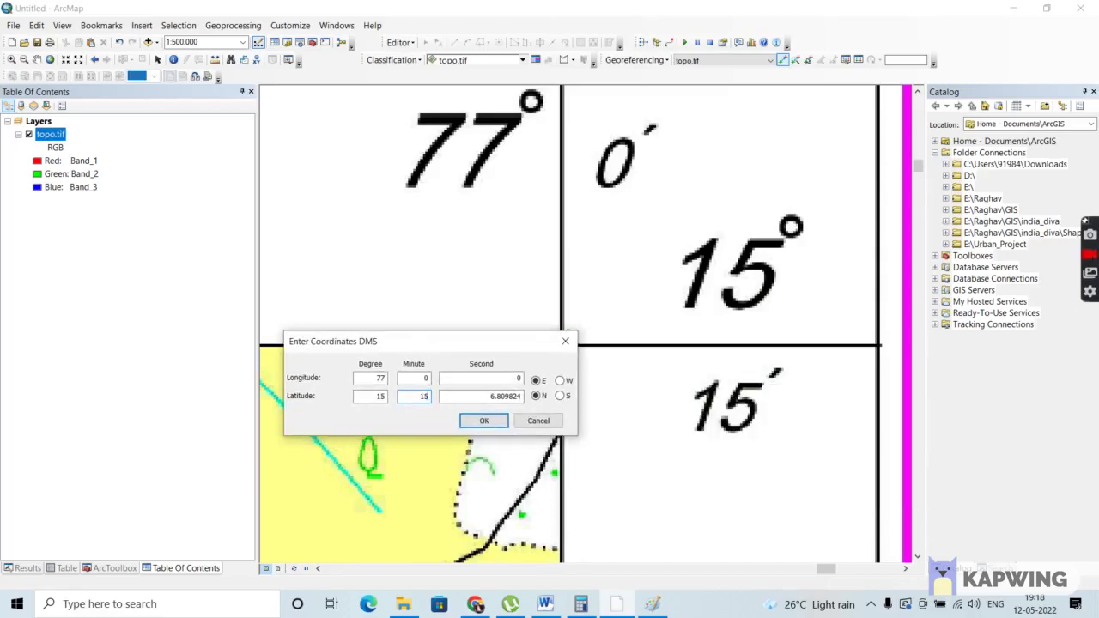
{"action": "key", "text": "Tab"}
{"action": "type", "text": "0"}
{"action": "left_click", "coordinate": [503, 427]}
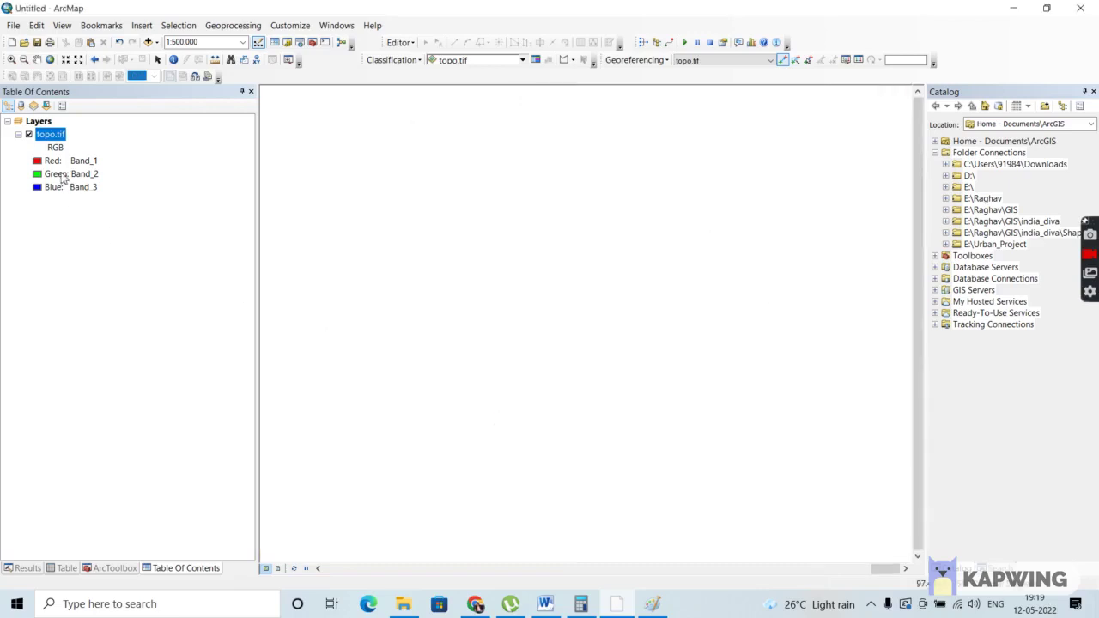
- Add the third control point at the map's lower-right corner, where the 77°0′ and 15°0′ lines cross
{"action": "right_click", "coordinate": [53, 137]}
{"action": "left_click", "coordinate": [103, 207]}
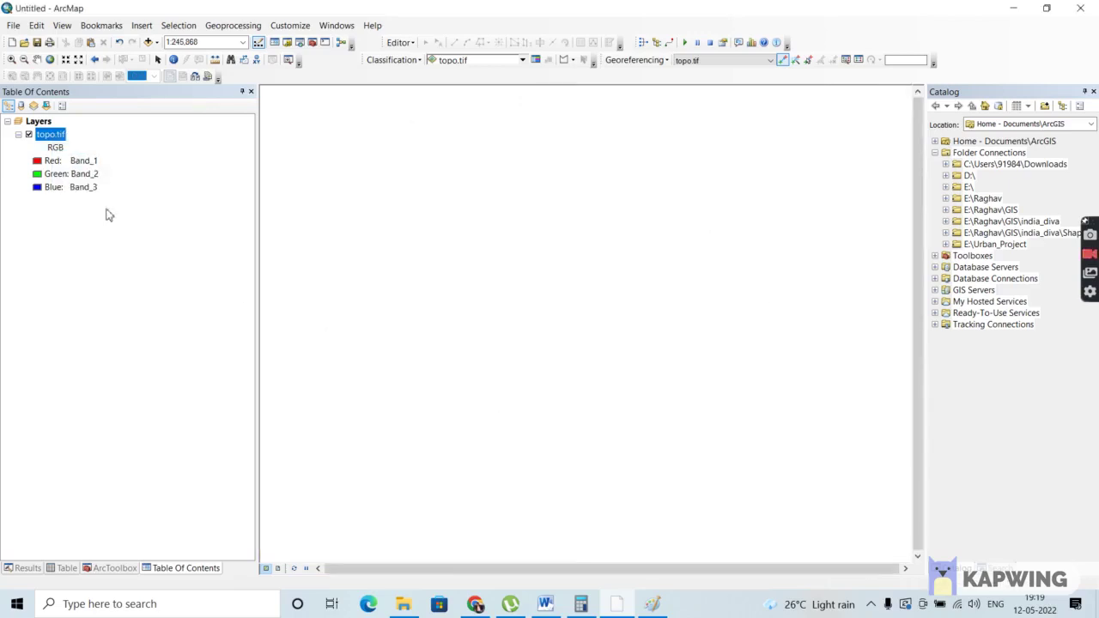
{"action": "left_click", "coordinate": [12, 59]}
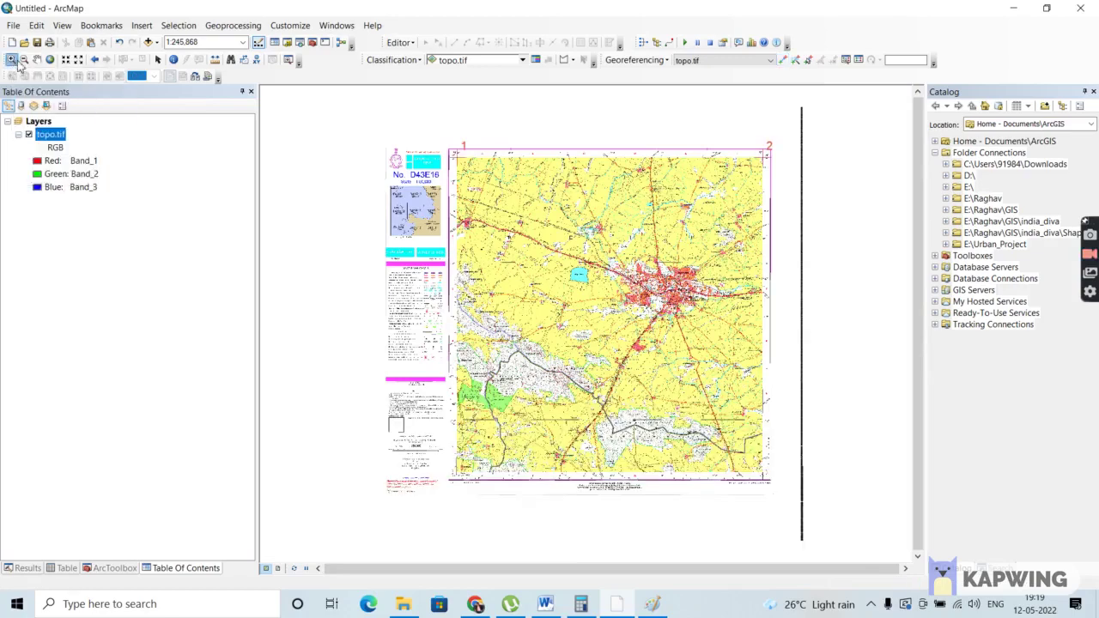
{"action": "left_click_drag", "start_coordinate": [735, 448], "coordinate": [805, 494]}
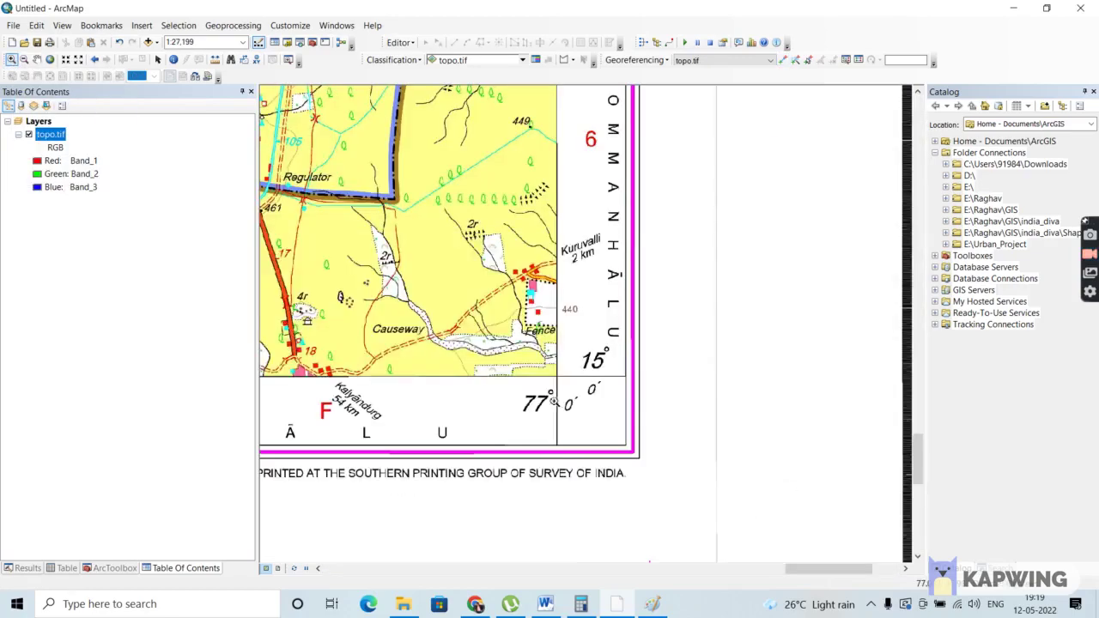
{"action": "left_click_drag", "start_coordinate": [488, 335], "coordinate": [660, 443]}
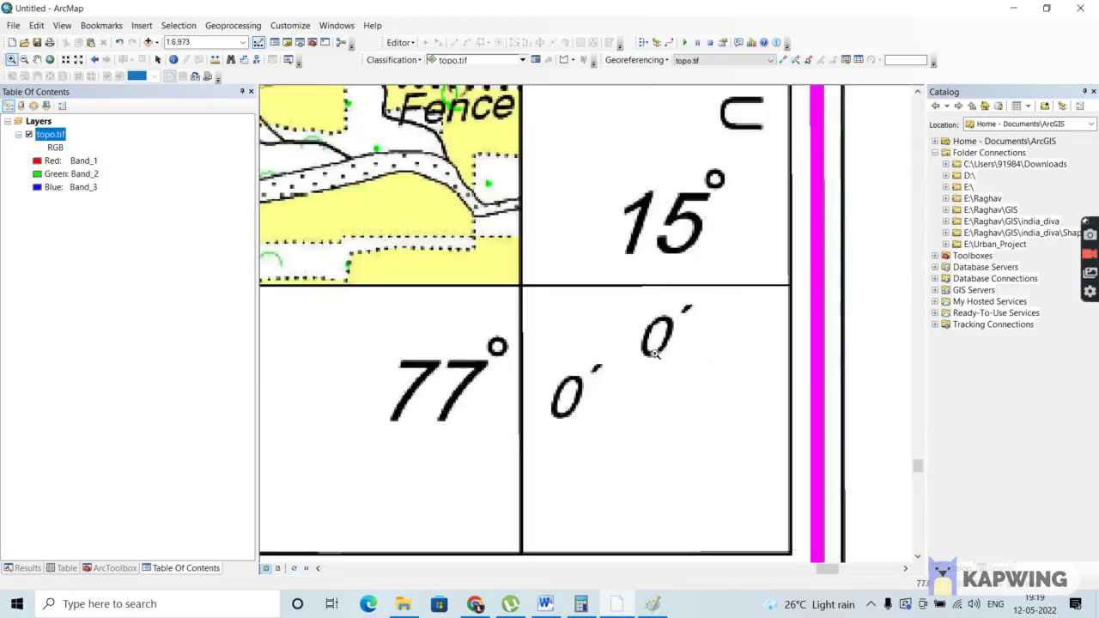
{"action": "left_click", "coordinate": [783, 59]}
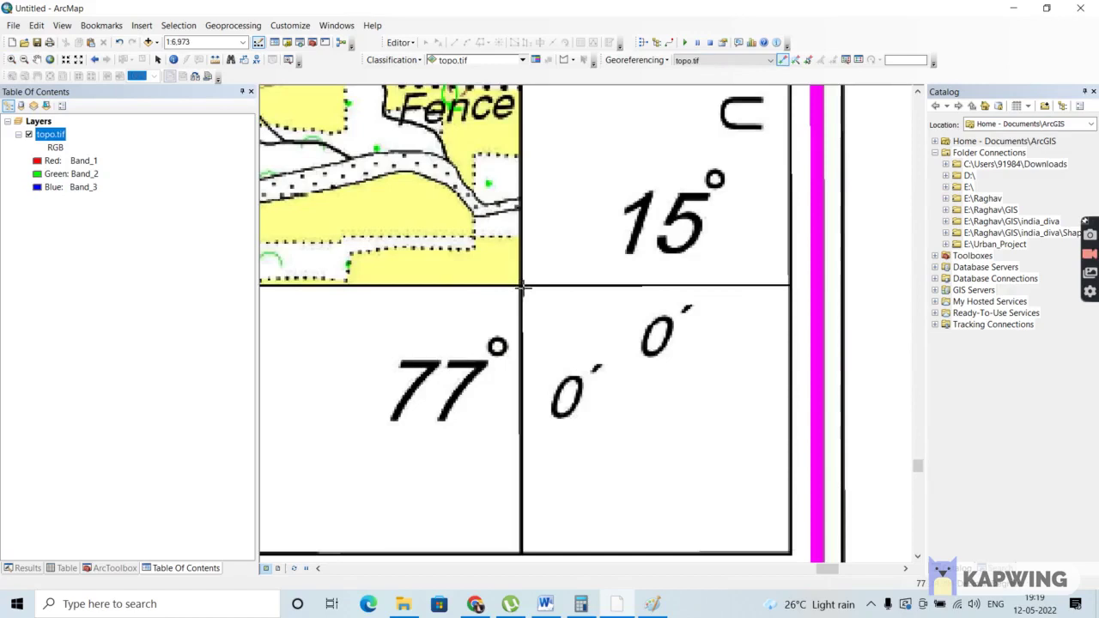
{"action": "left_click", "coordinate": [521, 287]}
- Start DMS coordinate entry for the third control point and set its longitude to 77° 0′ 0″ east
{"action": "right_click", "coordinate": [521, 288]}
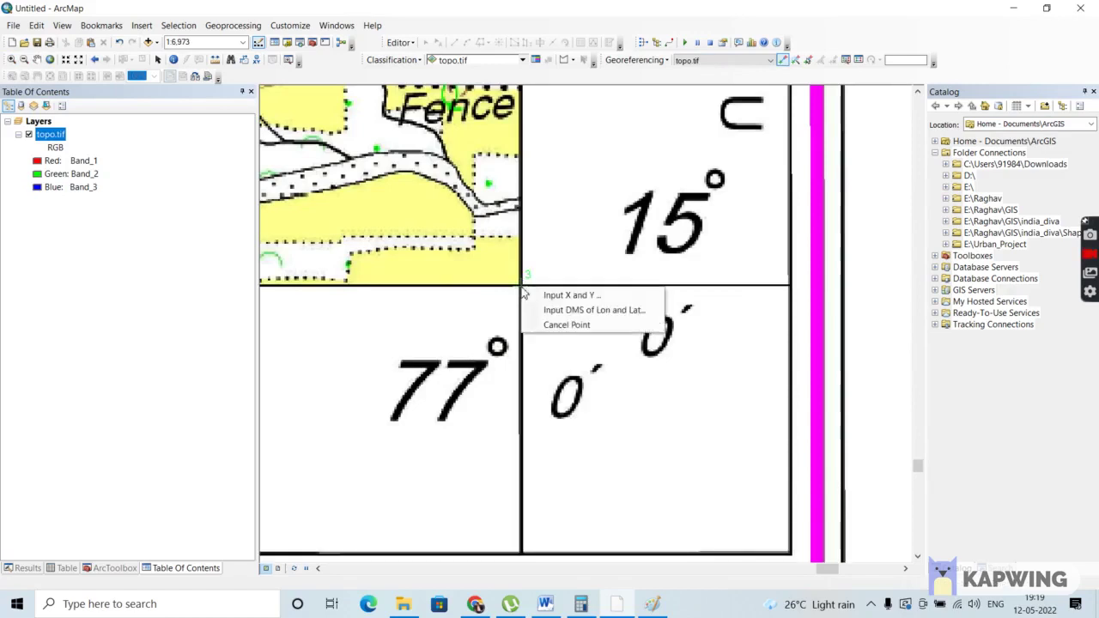
{"action": "left_click", "coordinate": [558, 314]}
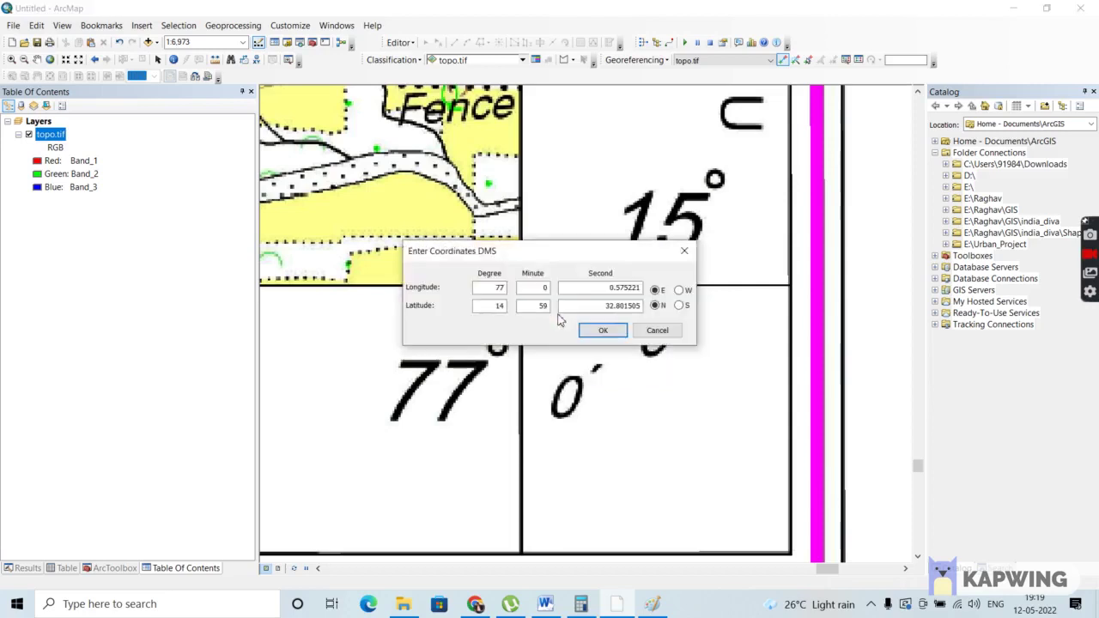
{"action": "left_click_drag", "start_coordinate": [507, 254], "coordinate": [801, 384]}
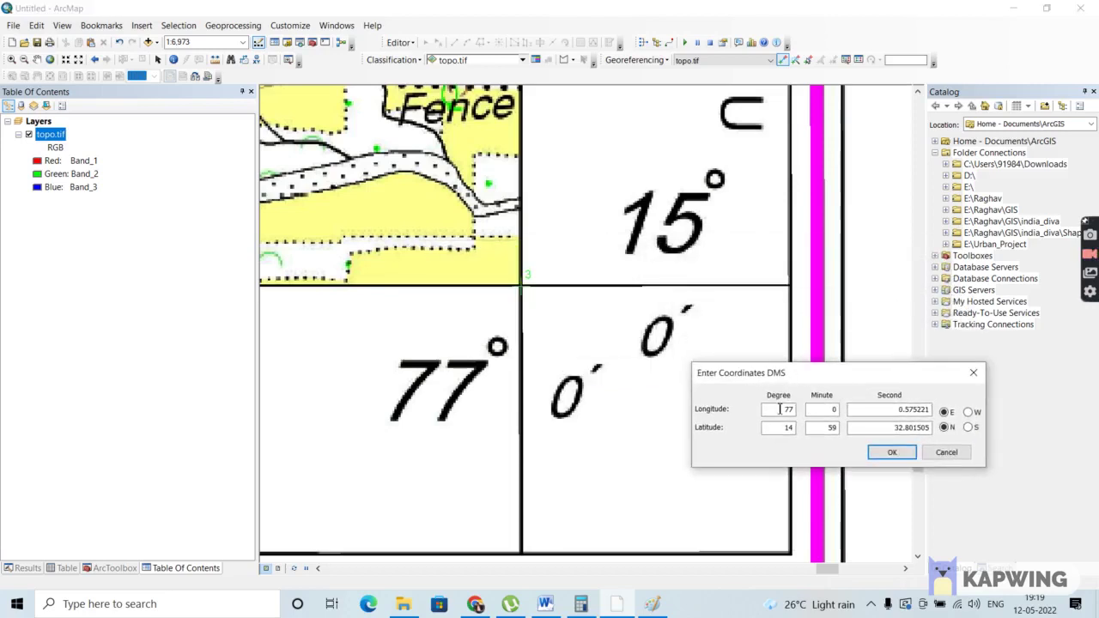
{"action": "left_click", "coordinate": [792, 410]}
{"action": "left_click", "coordinate": [832, 411]}
{"action": "type", "text": "0"}
{"action": "left_click", "coordinate": [778, 412]}
{"action": "double_click", "coordinate": [926, 409]}
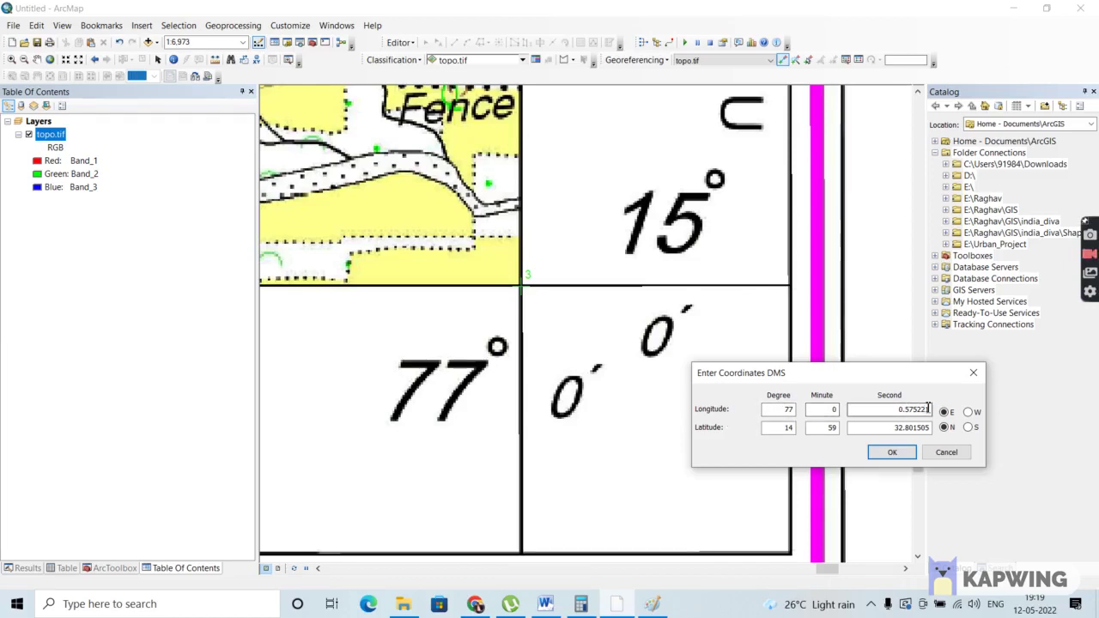
{"action": "type", "text": "0"}
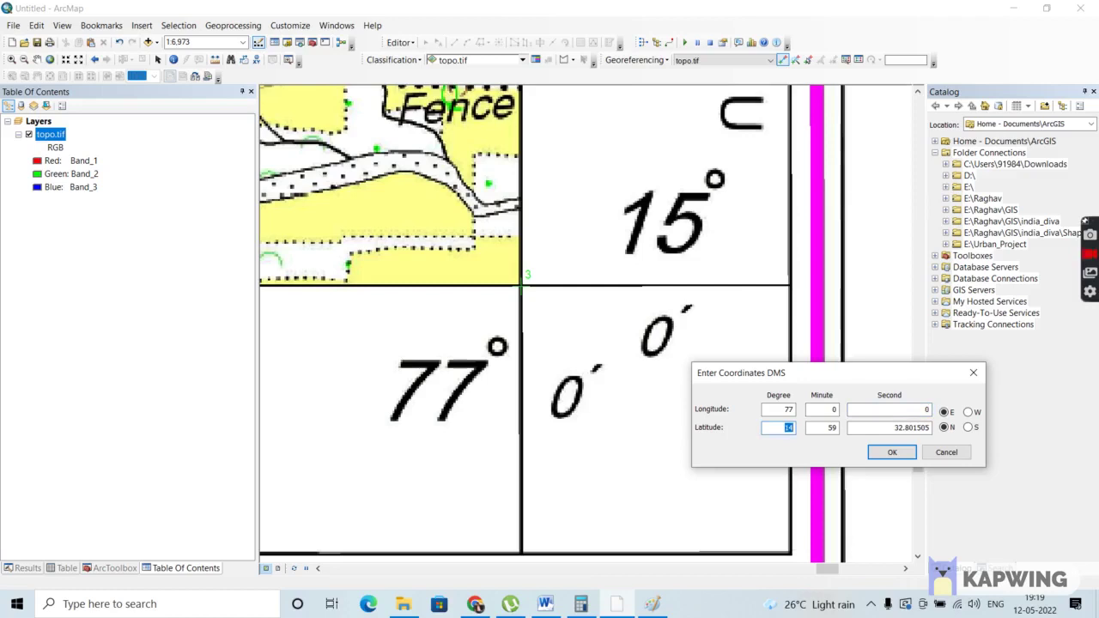
- Set the third control point's latitude to 15° 0′ 0″ north and confirm its coordinates
{"action": "type", "text": "15"}
{"action": "key", "text": "Tab"}
{"action": "type", "text": "0"}
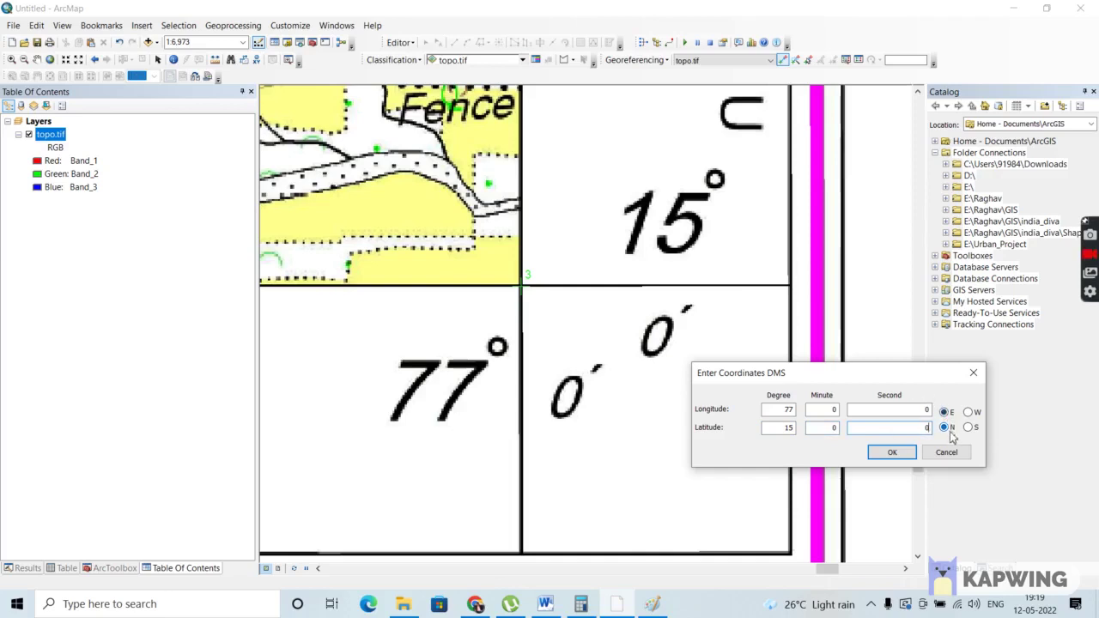
{"action": "left_click", "coordinate": [893, 453]}
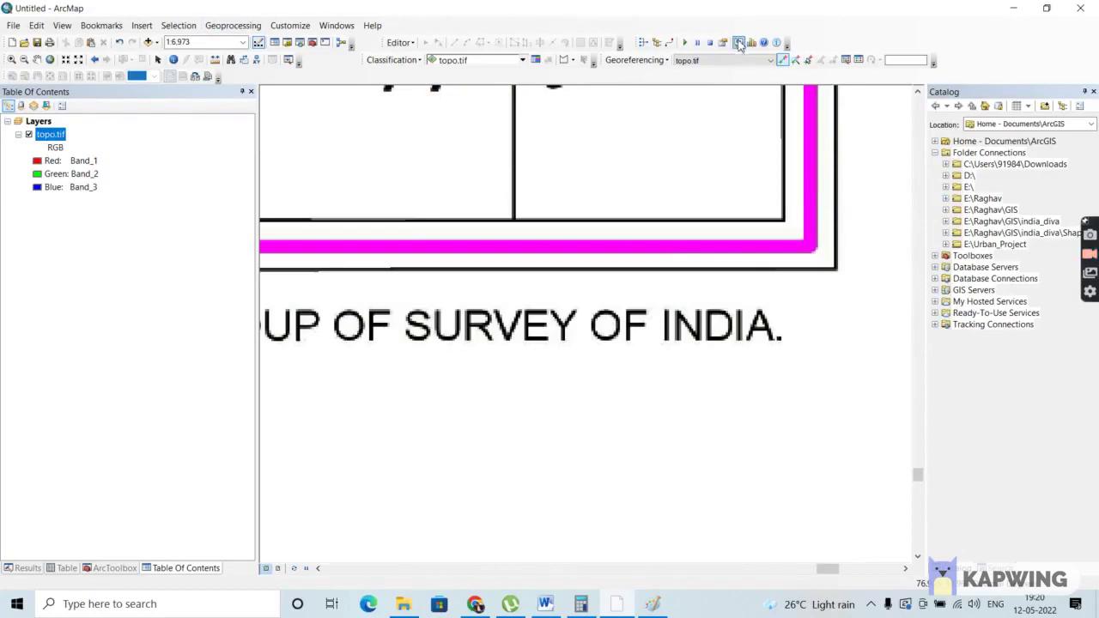
- Add the fourth control point at the map's lower-left corner, where the 76°45′ and 15°0′ lines cross
{"action": "right_click", "coordinate": [58, 137]}
{"action": "left_click", "coordinate": [107, 206]}
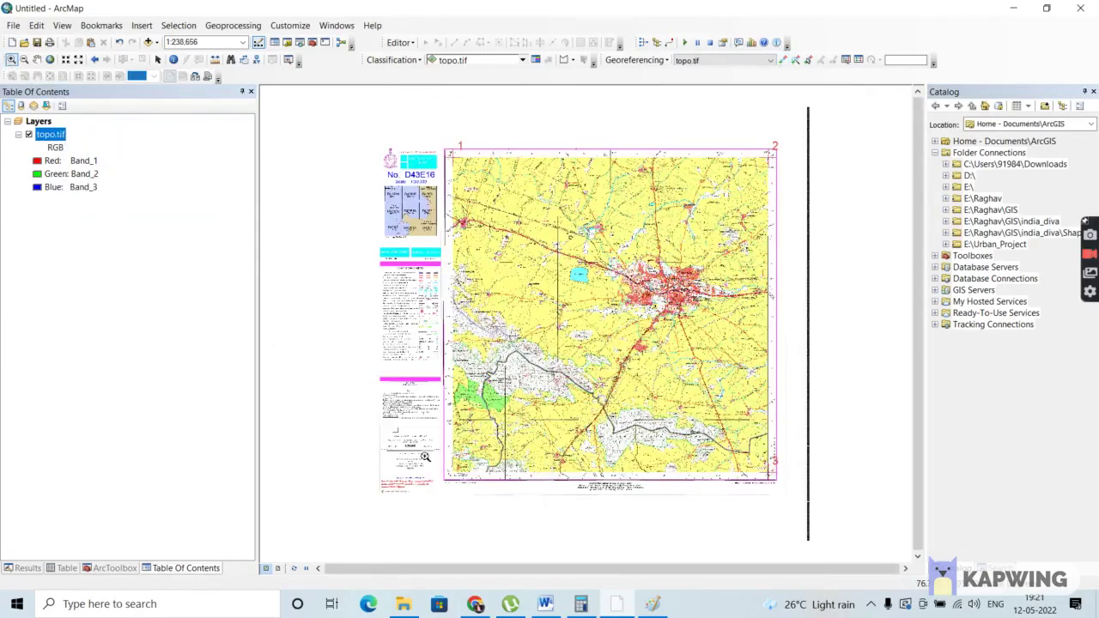
{"action": "left_click_drag", "start_coordinate": [425, 457], "coordinate": [509, 505]}
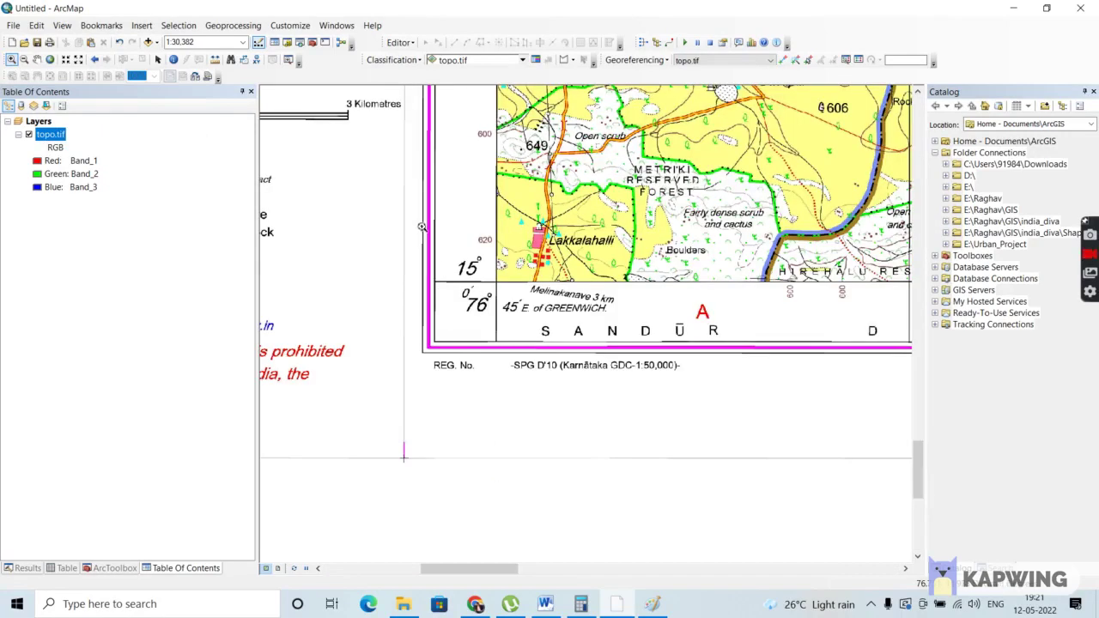
{"action": "left_click_drag", "start_coordinate": [421, 227], "coordinate": [608, 360]}
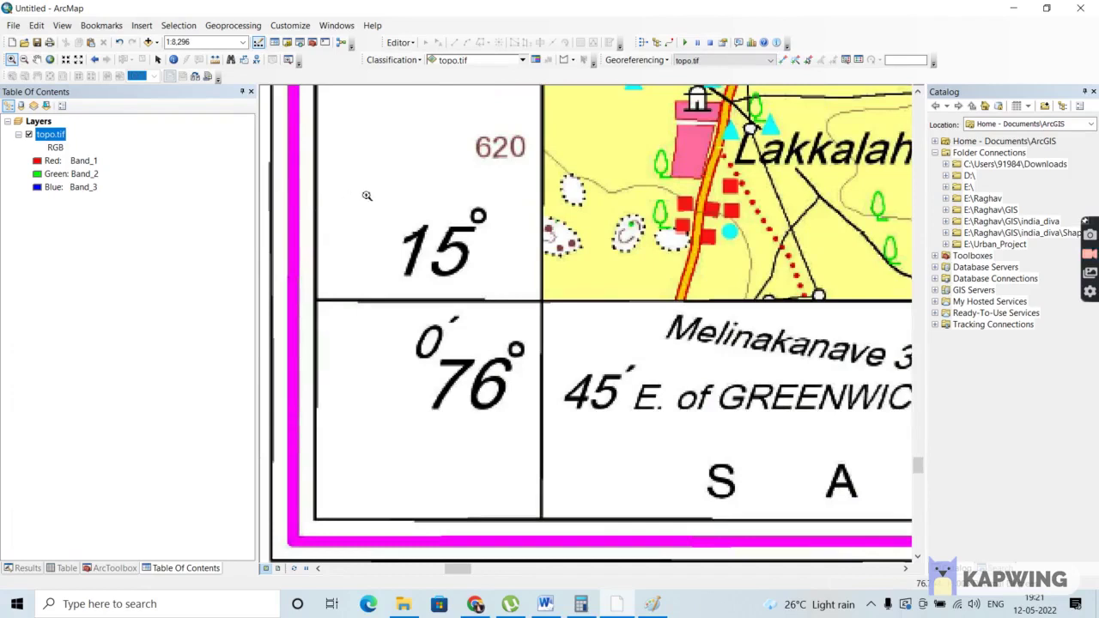
{"action": "left_click_drag", "start_coordinate": [367, 195], "coordinate": [730, 468]}
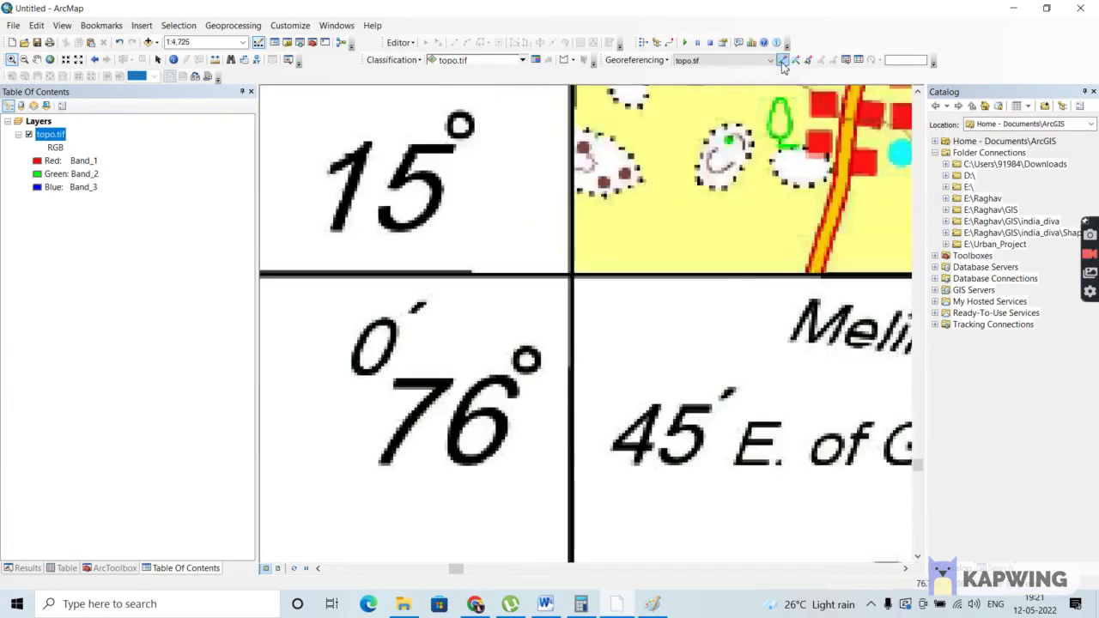
{"action": "left_click", "coordinate": [782, 61]}
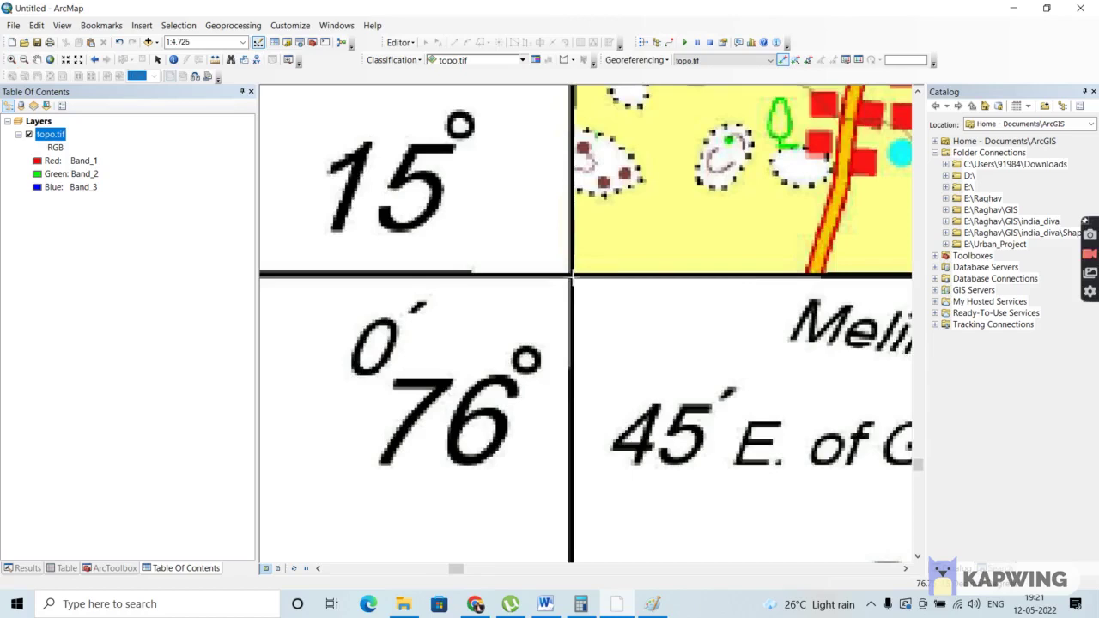
{"action": "left_click", "coordinate": [571, 275]}
- Start DMS coordinate entry for the fourth control point and set its longitude to 76° 45′ 0″ east
{"action": "right_click", "coordinate": [571, 276]}
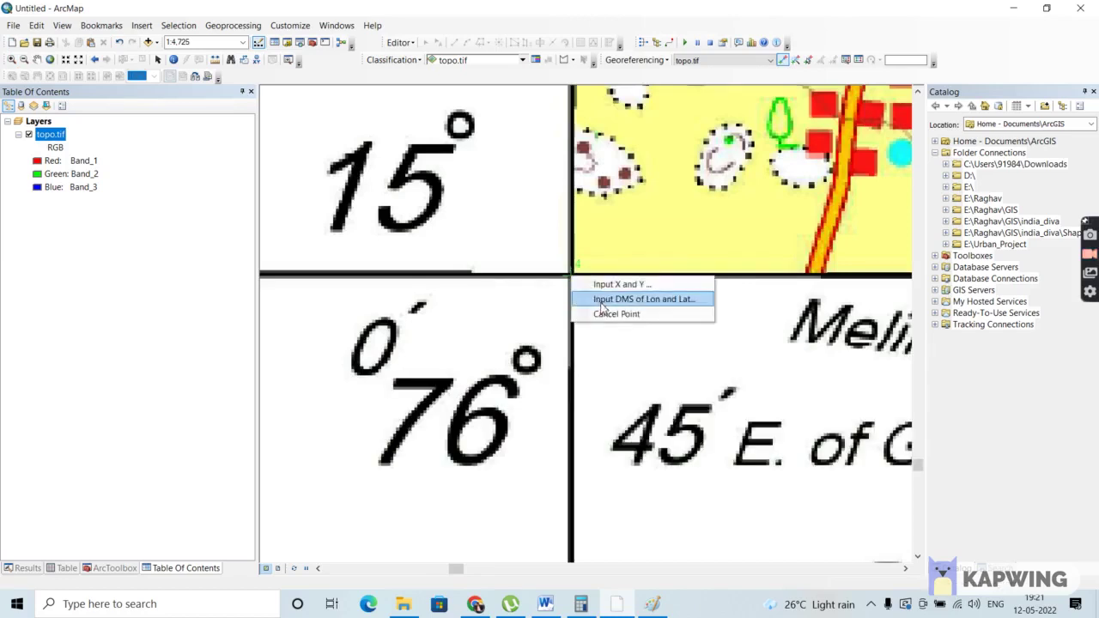
{"action": "left_click", "coordinate": [603, 304]}
{"action": "left_click_drag", "start_coordinate": [557, 253], "coordinate": [812, 240]}
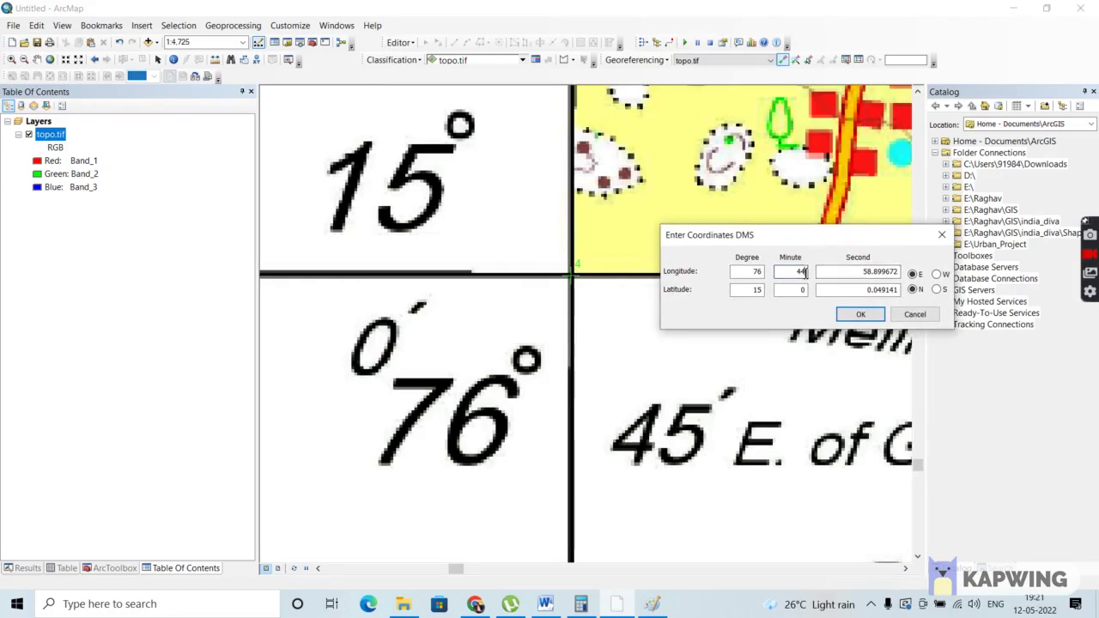
{"action": "double_click", "coordinate": [805, 272]}
{"action": "type", "text": "4"}
{"action": "key", "text": "Tab"}
{"action": "type", "text": "0"}
- Set the fourth control point's latitude to 15° 0′ 0″ north and confirm its coordinates
{"action": "key", "text": "Tab"}
{"action": "type", "text": "15"}
{"action": "key", "text": "Tab"}
{"action": "key", "text": "Tab"}
{"action": "type", "text": "0"}
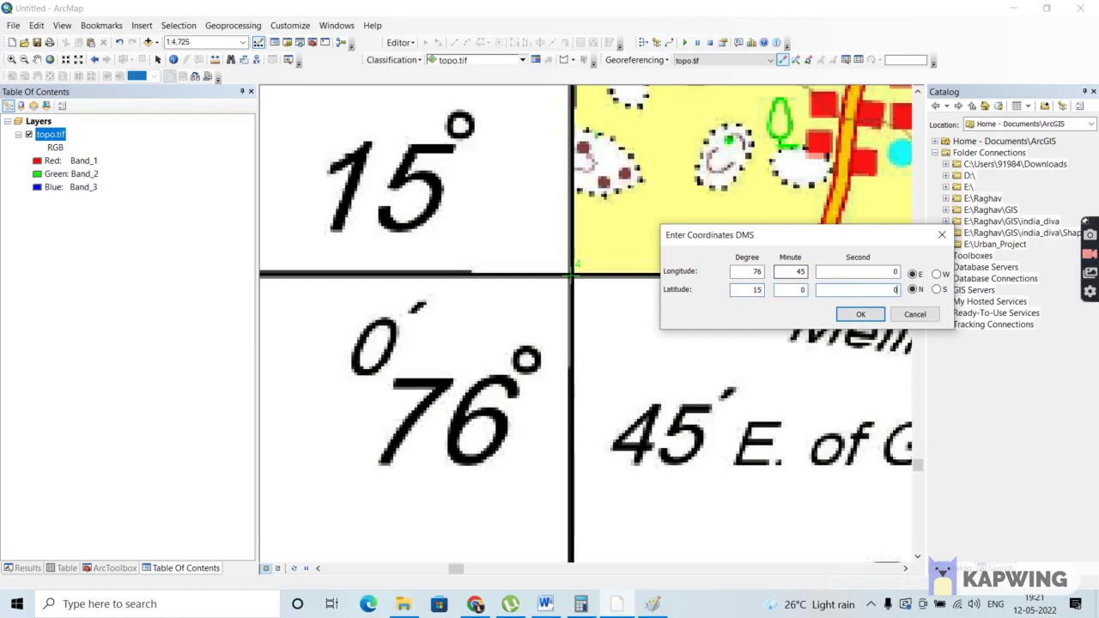
{"action": "left_click", "coordinate": [860, 316]}
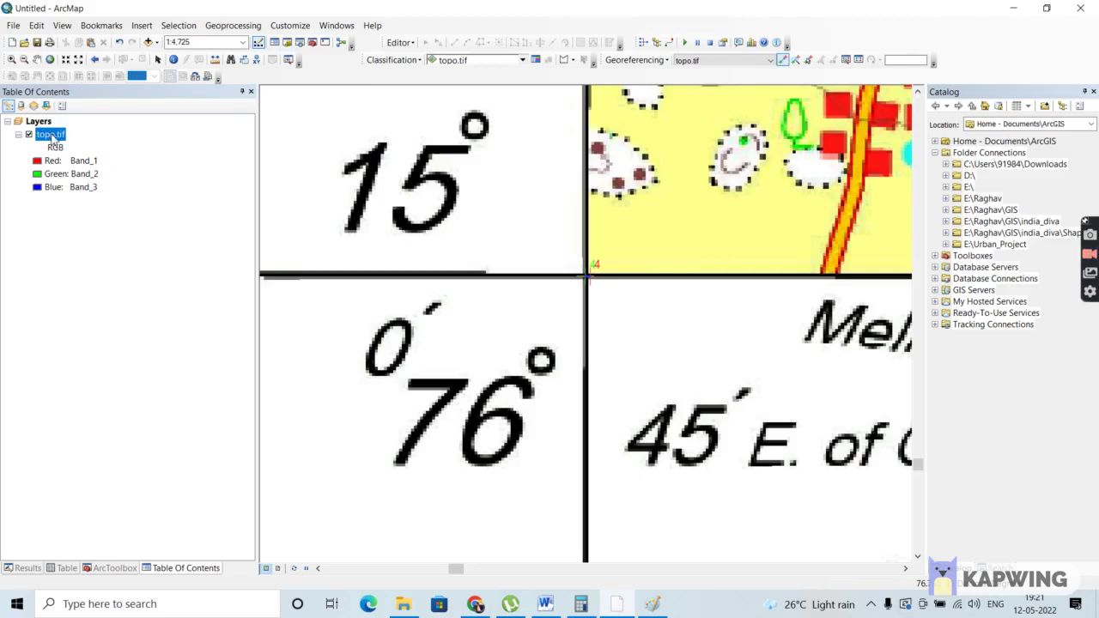
- Update the georeferencing of topo.tif so the warp from the four corner control points is saved to the dataset
{"action": "right_click", "coordinate": [52, 137]}
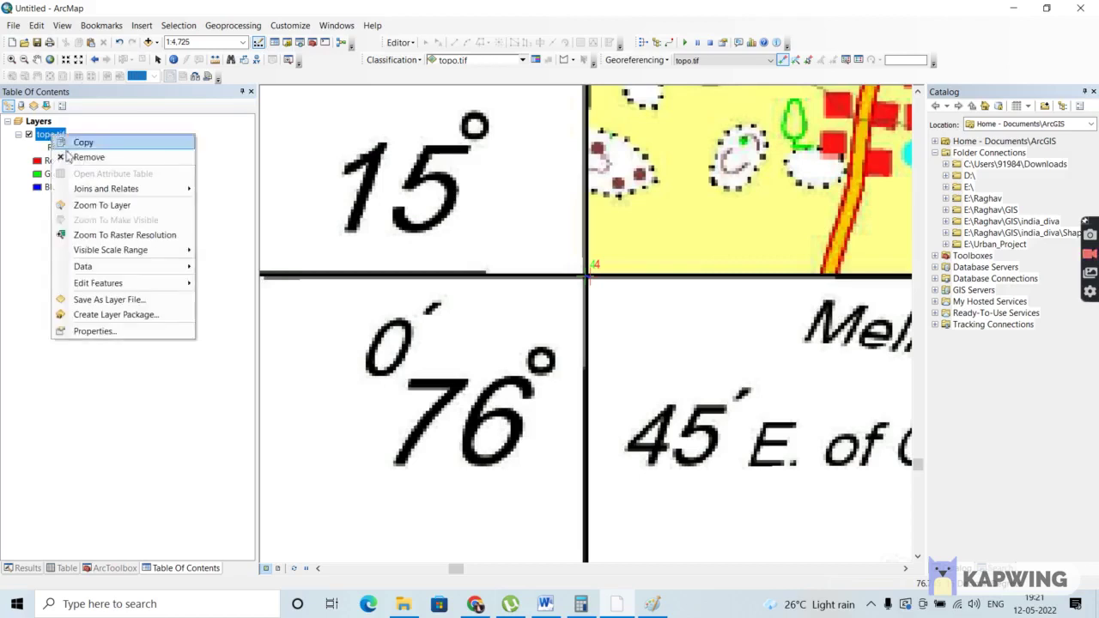
{"action": "left_click", "coordinate": [109, 207]}
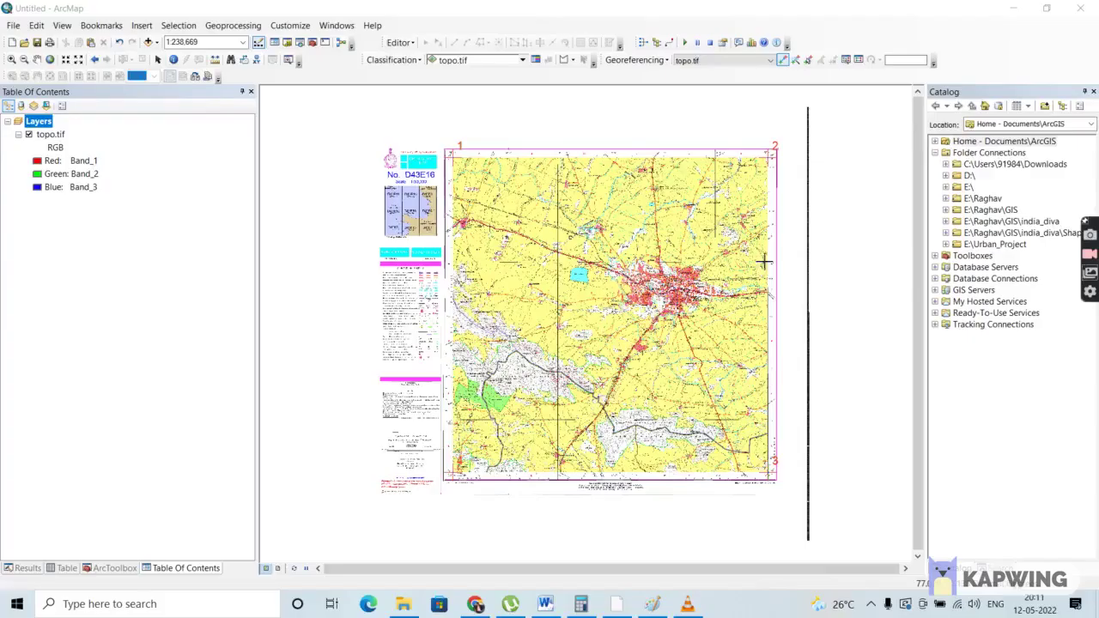
{"action": "left_click", "coordinate": [645, 61]}
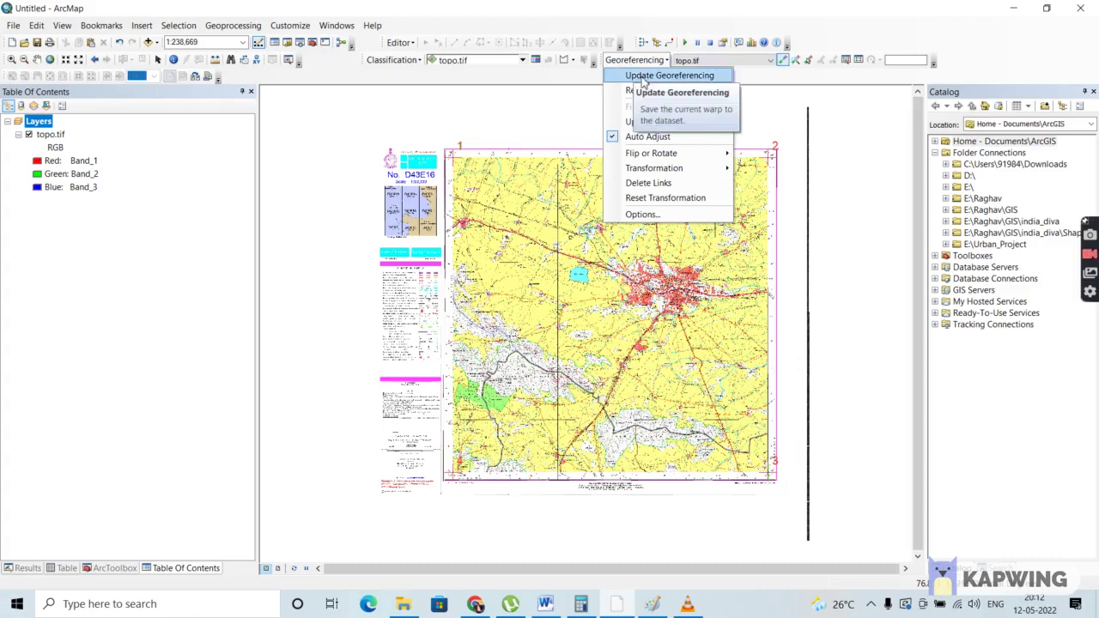
{"action": "left_click", "coordinate": [641, 76]}
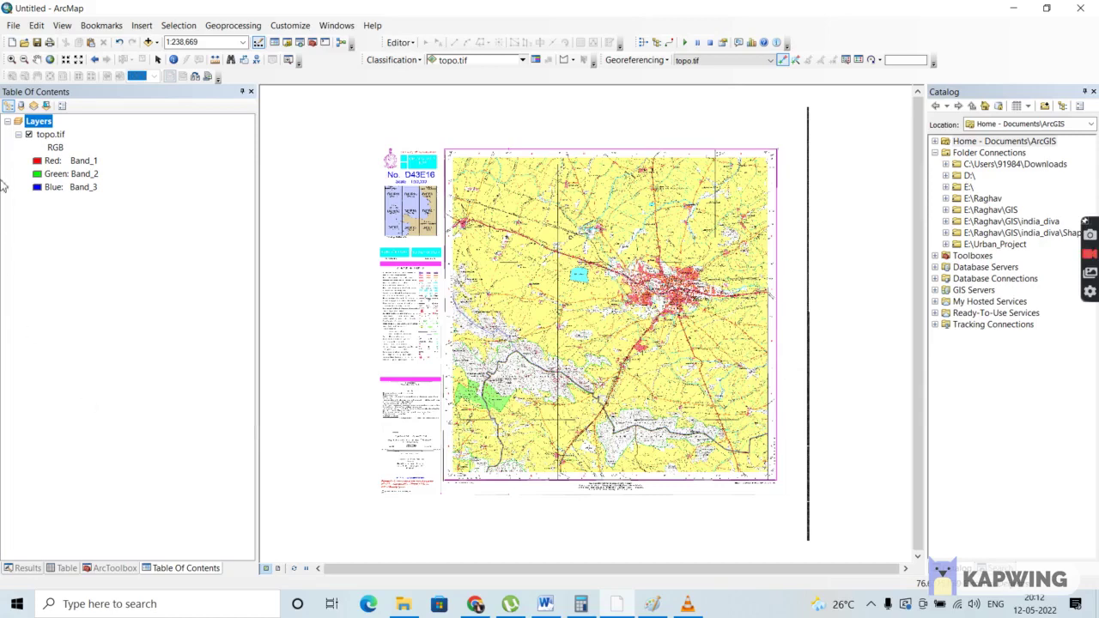
- Add the Topographic basemap to the map
{"action": "left_click", "coordinate": [15, 26]}
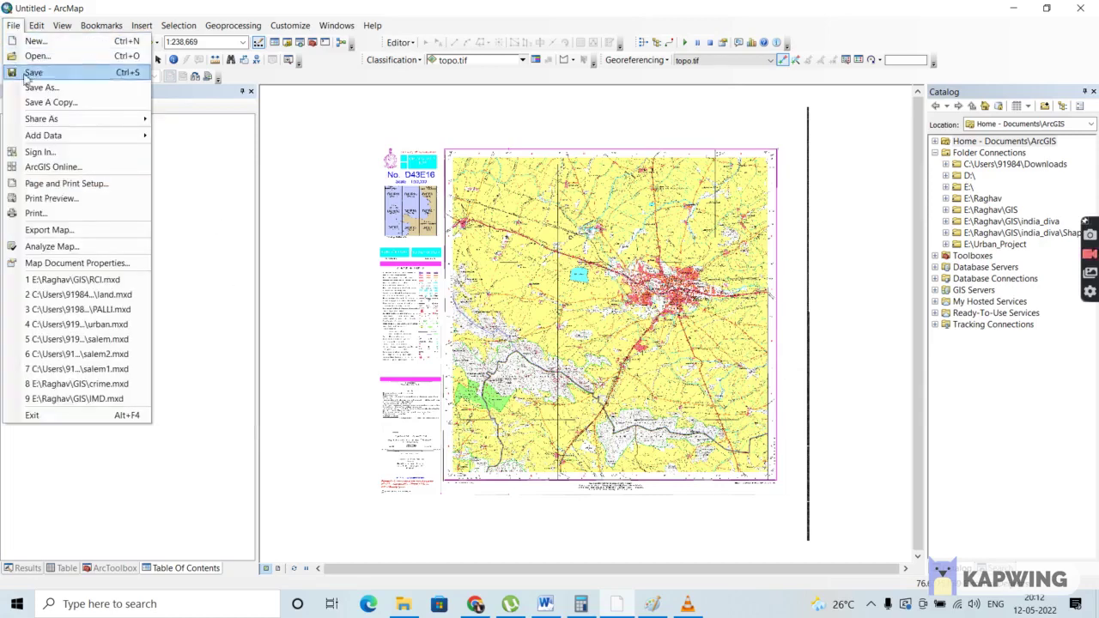
{"action": "mouse_move", "coordinate": [43, 137]}
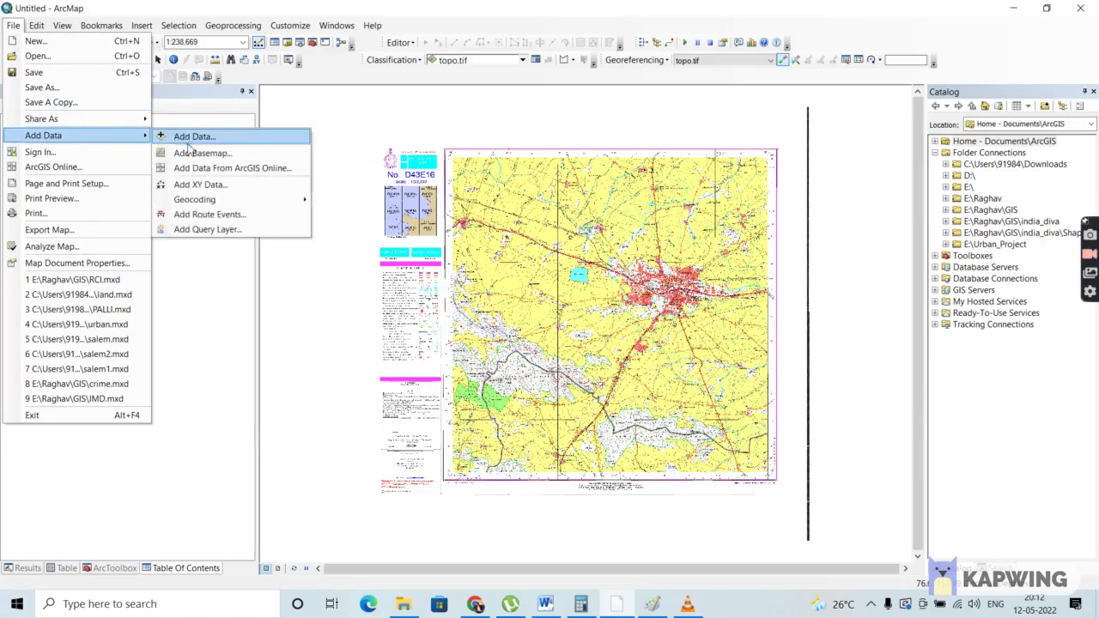
{"action": "left_click", "coordinate": [196, 155]}
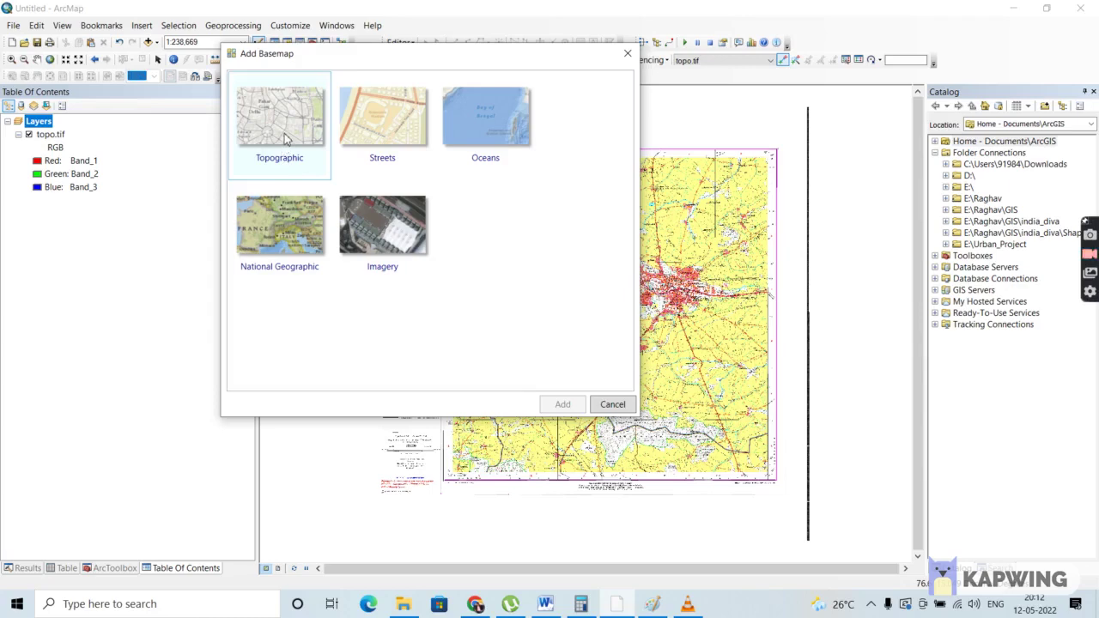
{"action": "left_click", "coordinate": [287, 139]}
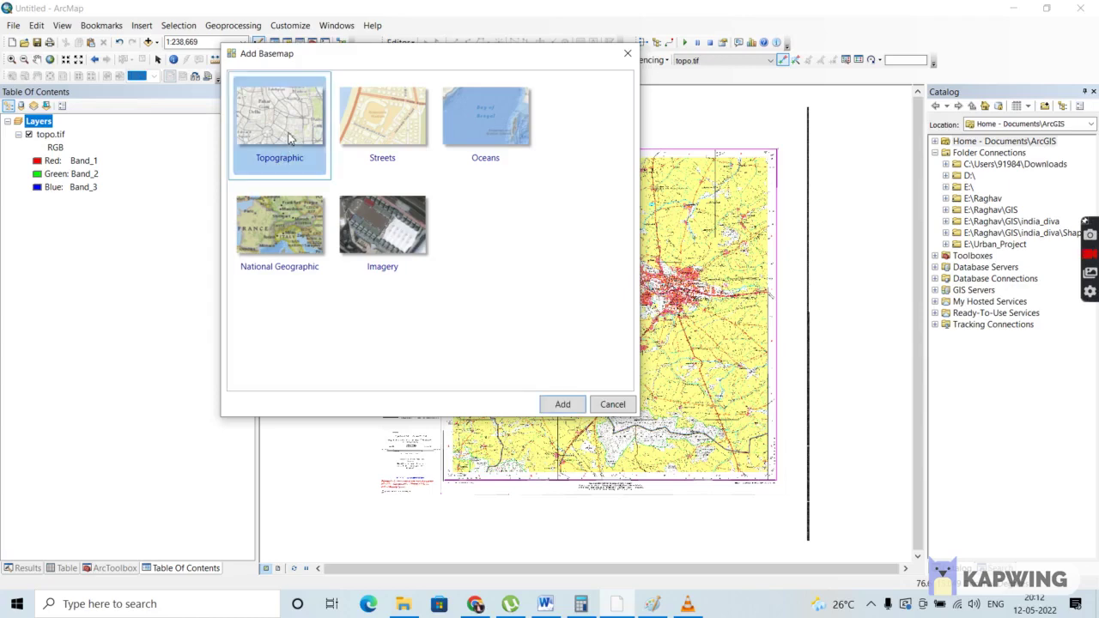
{"action": "left_click", "coordinate": [564, 405]}
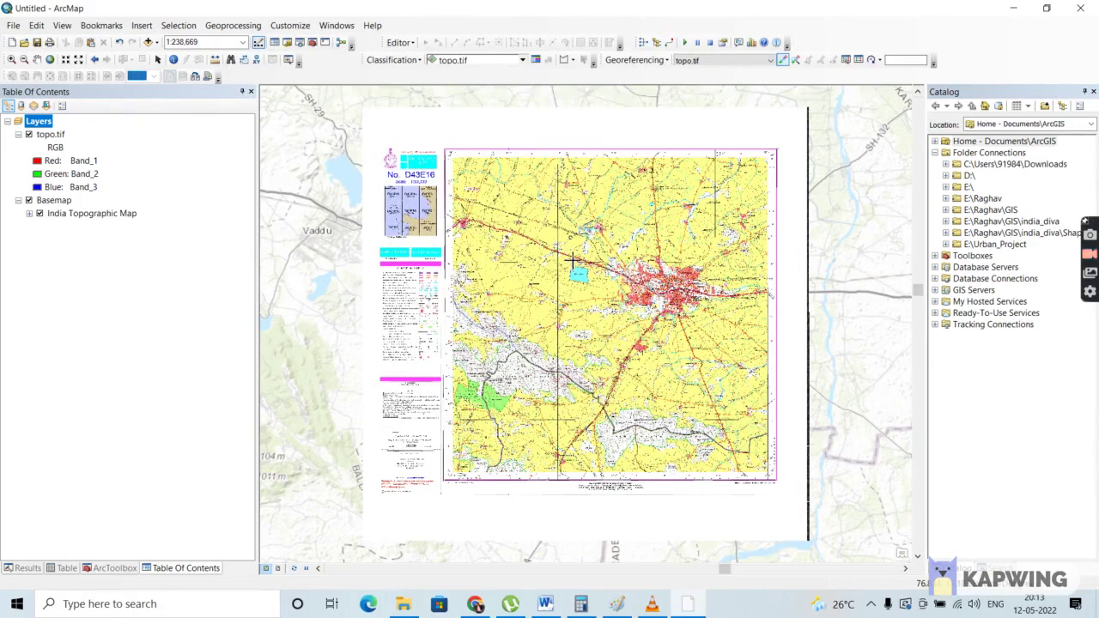
- Switch the topo.tif layer off and on again to compare its alignment with the basemap
{"action": "left_click", "coordinate": [29, 135]}
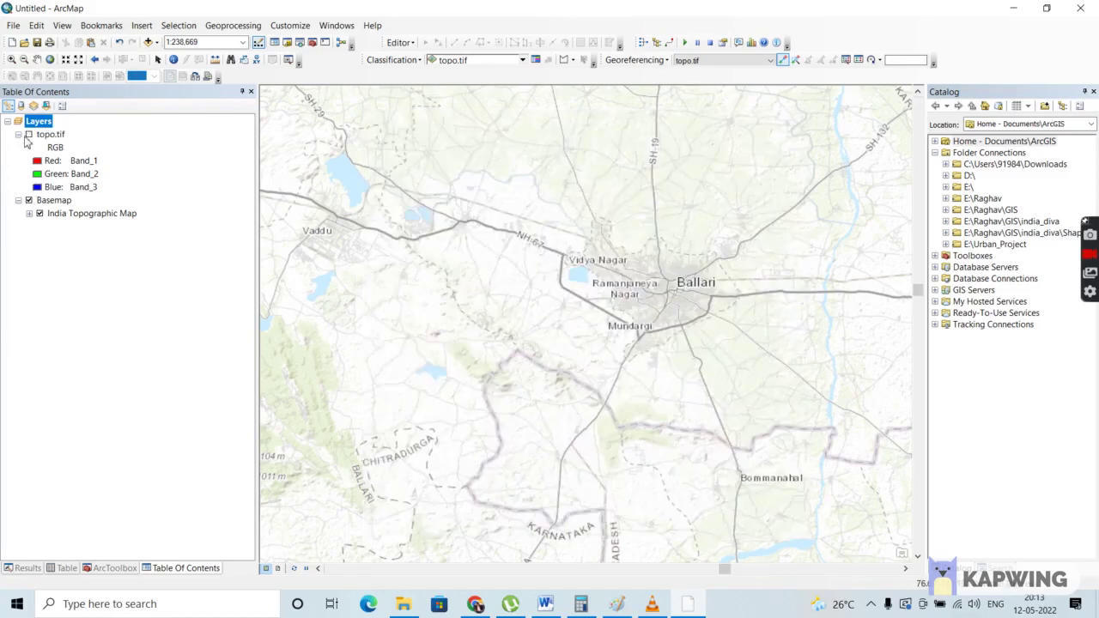
{"action": "left_click", "coordinate": [28, 135]}
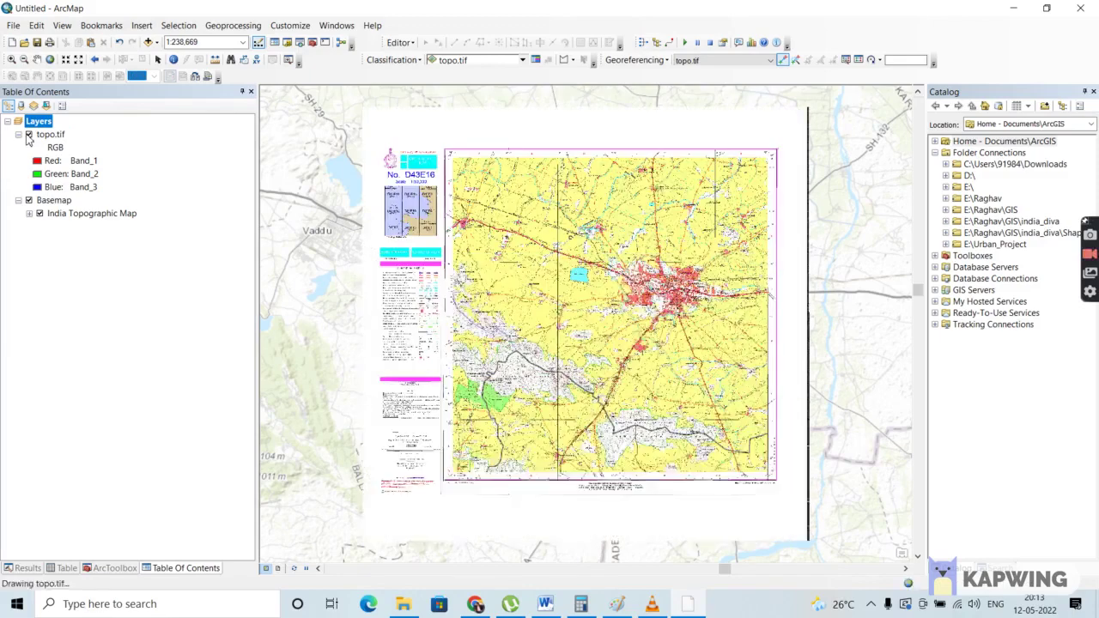